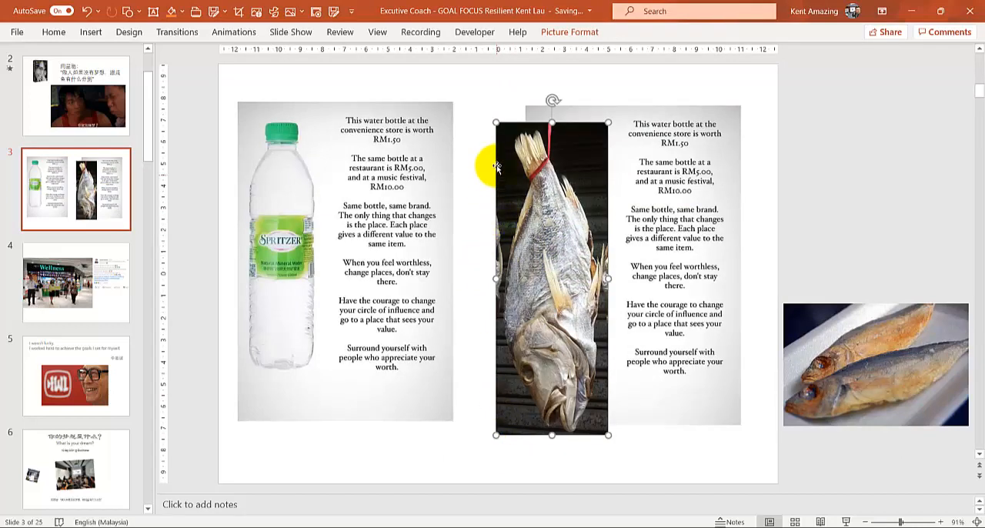
Step: Enlarge the hanging fish picture to the slide's full height and shift the text picture beside it toward the slide's edge
left_click_drag(495, 120, 475, 63)
left_click_drag(610, 438, 698, 372)
left_click(666, 363)
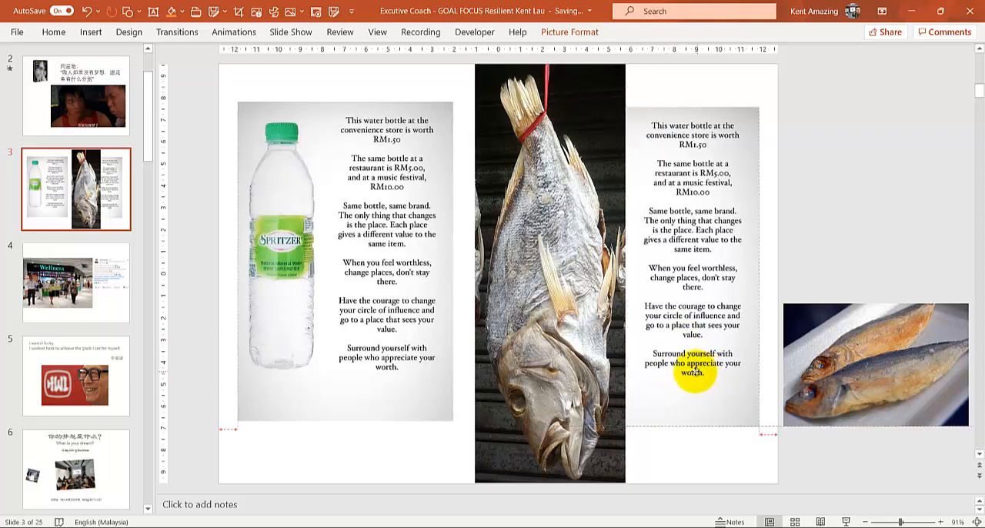
left_click(385, 458)
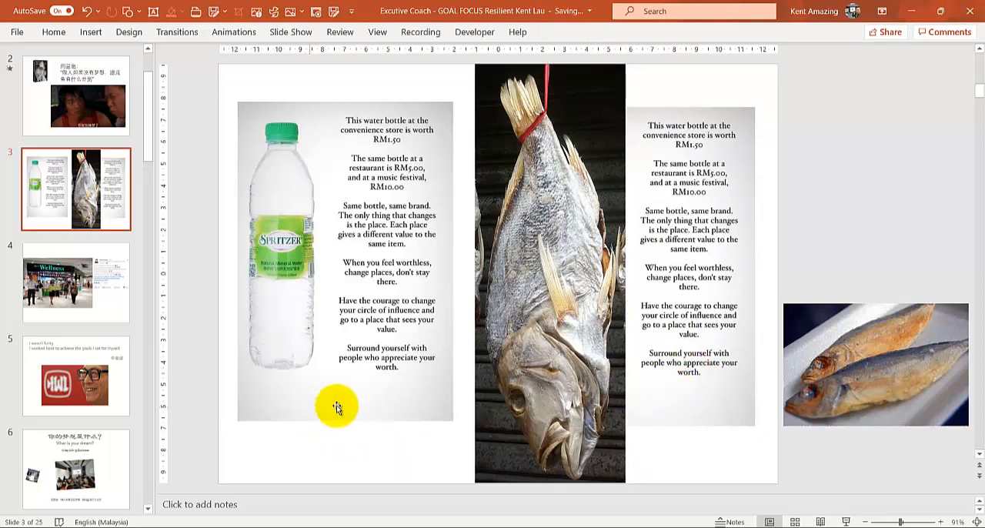
Step: Switch to Excel, view sheet BQ8 of the 01 Excel Basic PreTest v3 Lite workbook, and bring up the 01 Customer Database Management workbook
mouse_move(465, 526)
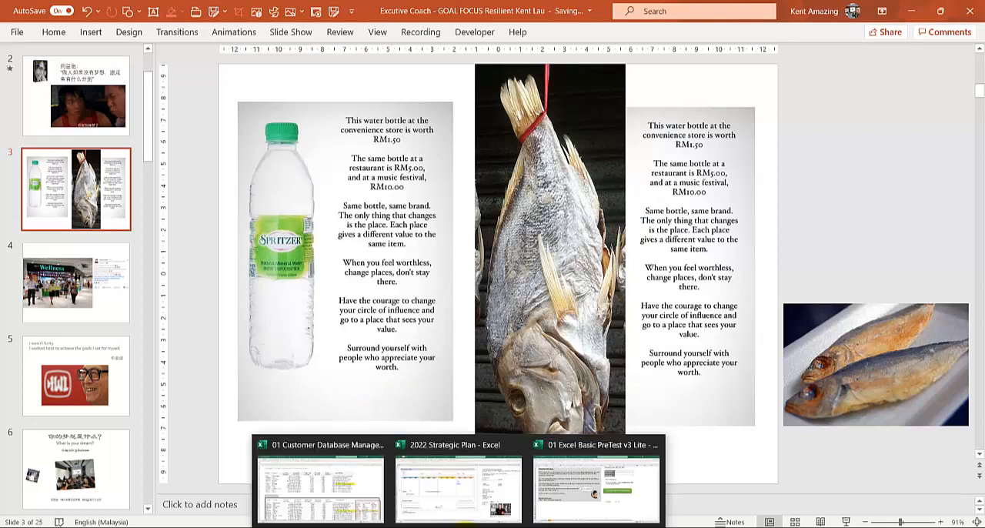
left_click(575, 488)
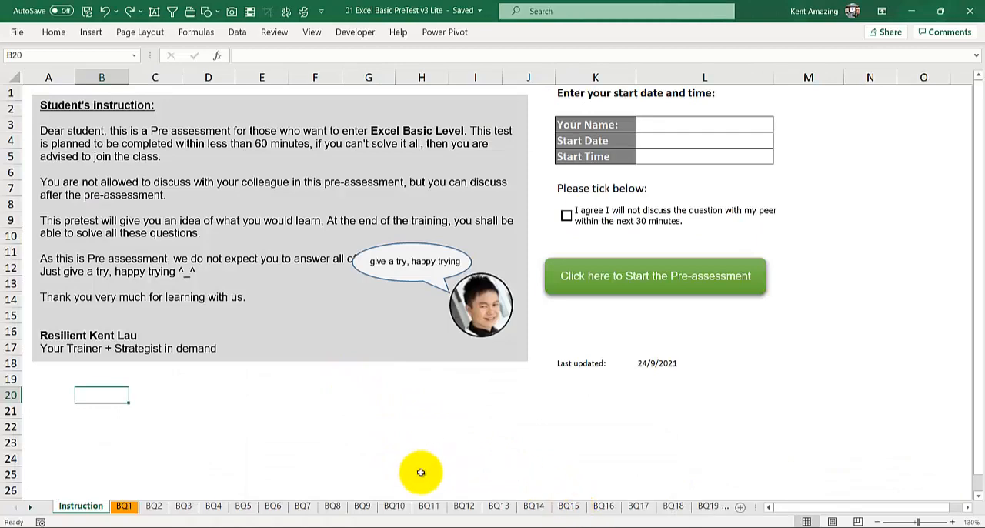
left_click(335, 506)
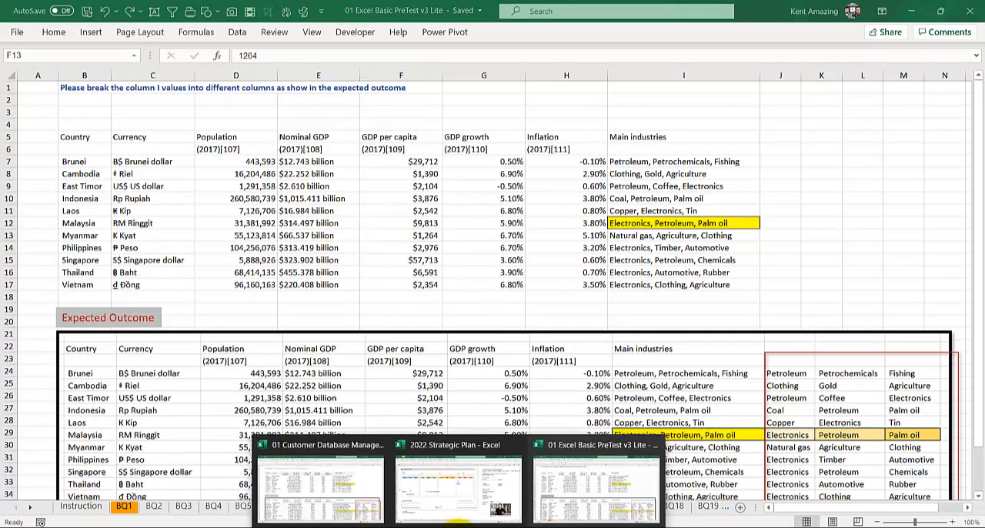
left_click(338, 485)
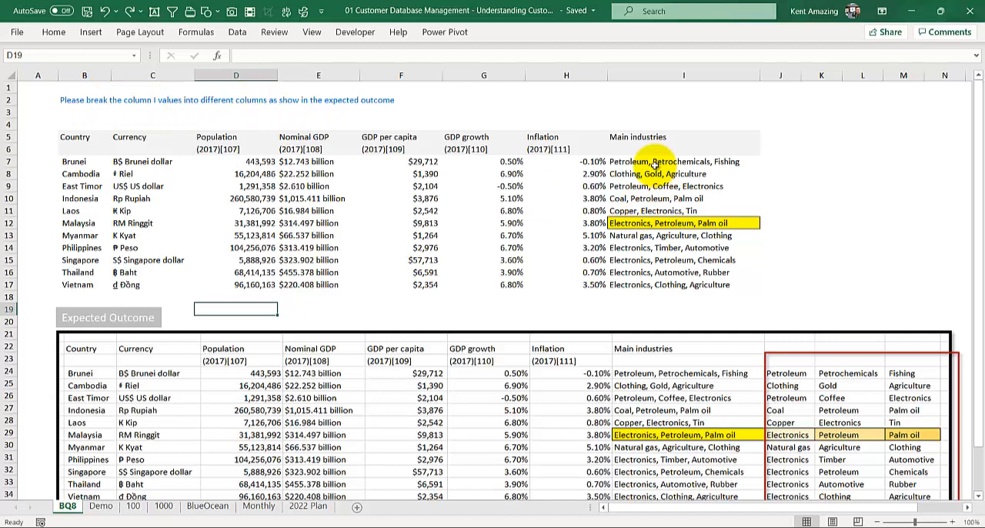
Step: Copy Brunei's first main industry, Petroleum, out of the text in I7 into cell J7
left_click_drag(654, 164, 660, 272)
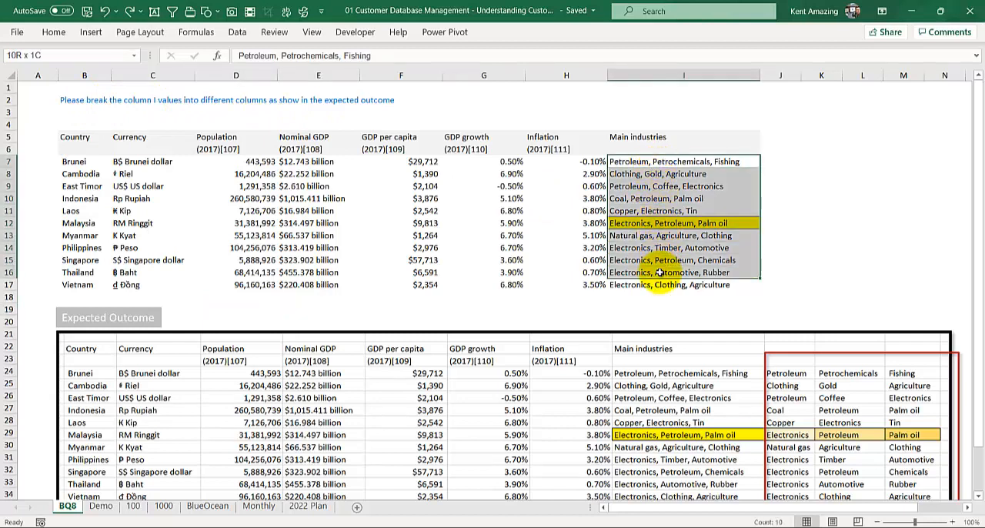
scroll(627, 280, "down", 2)
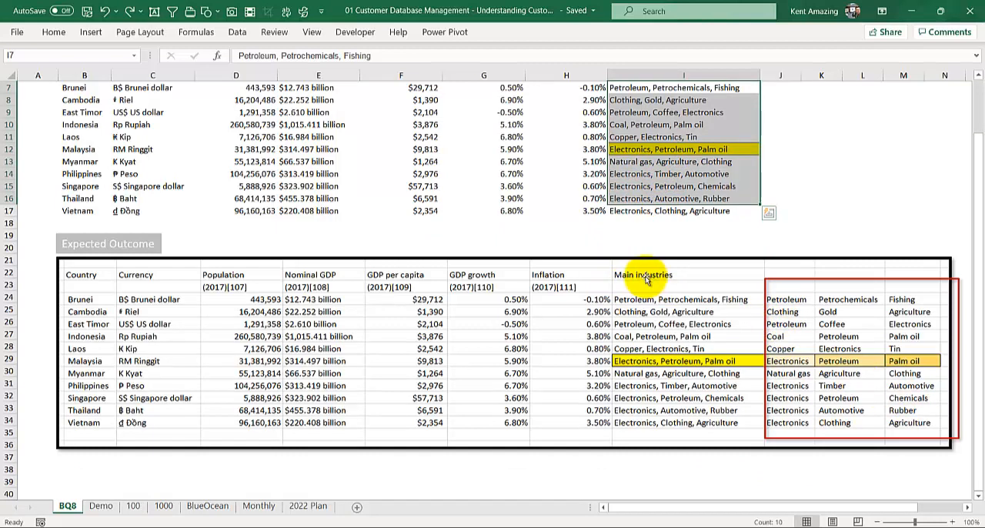
scroll(646, 281, "up", 2)
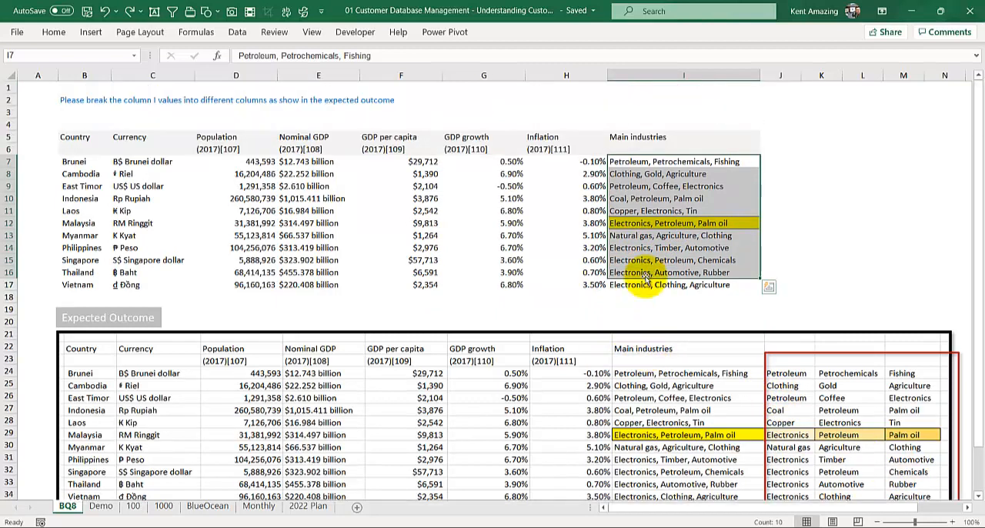
left_click(668, 162)
double_click(257, 56)
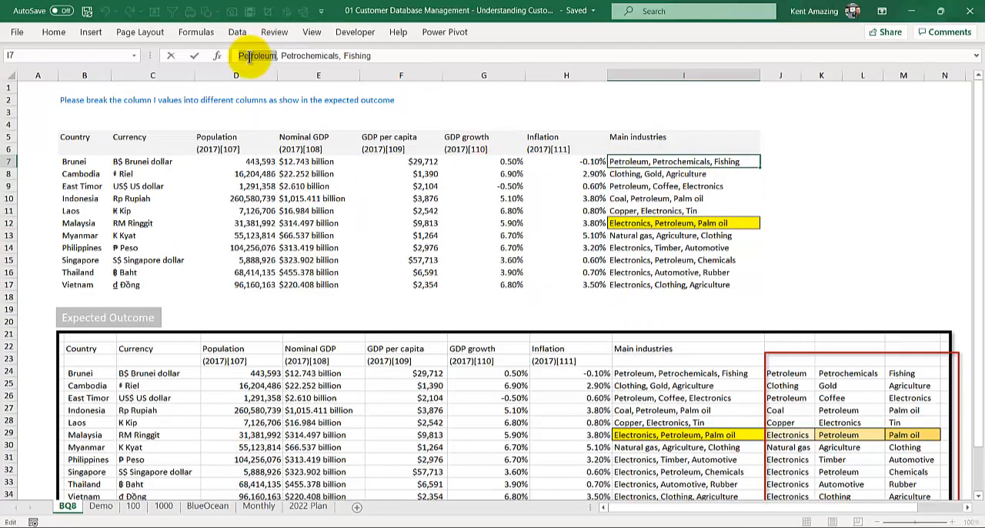
key("ctrl+c")
left_click(804, 151)
left_click(773, 159)
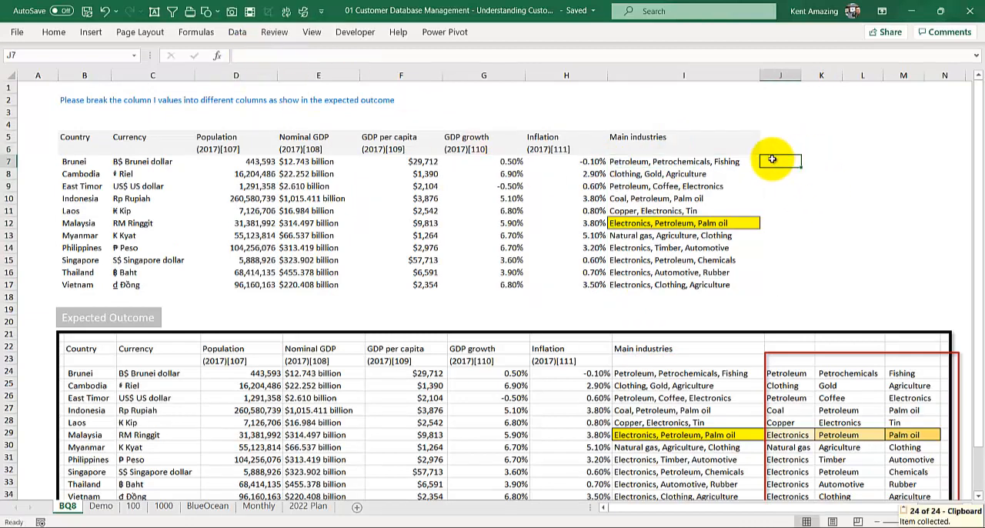
key("ctrl+v")
Step: Copy Brunei's second main industry, Petrochemicals, out of the text in I7 into cell K7
key("Left")
double_click(653, 161)
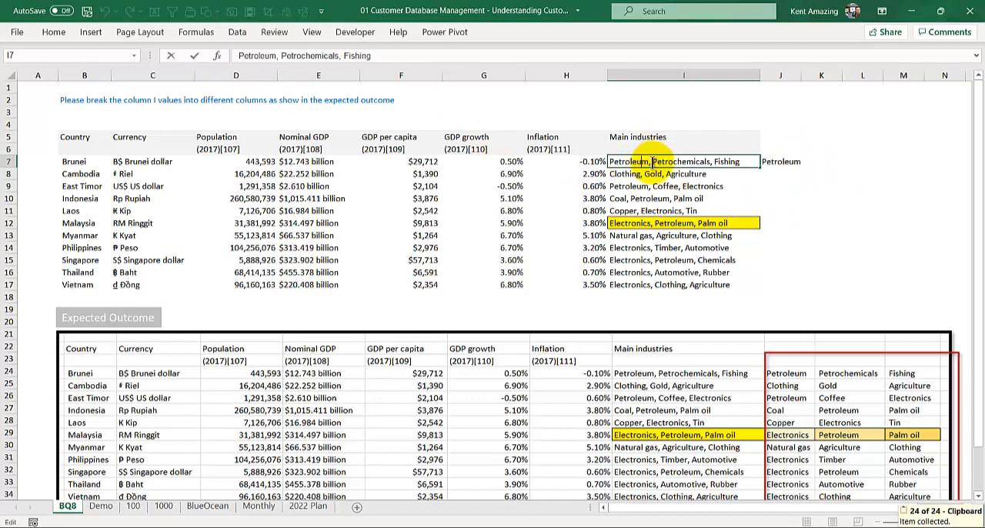
double_click(663, 162)
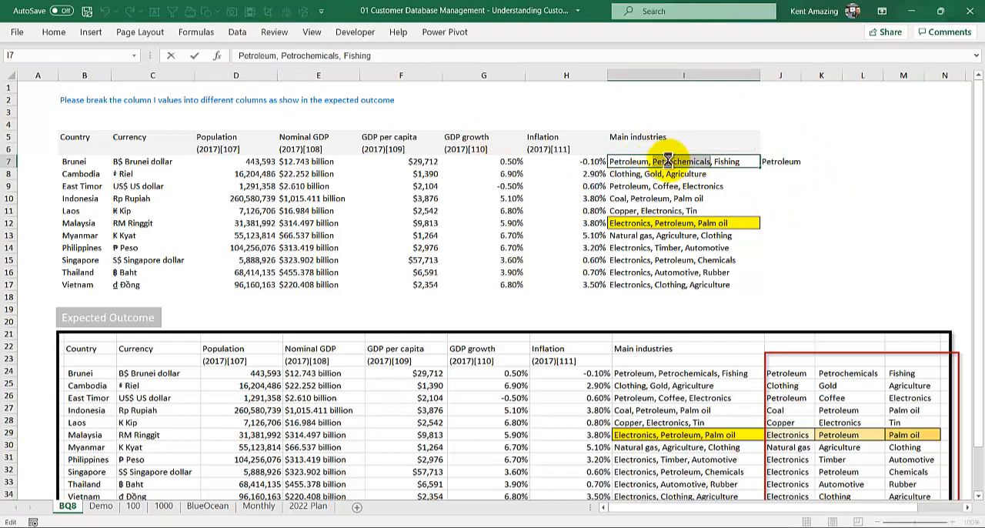
key("ctrl+c")
left_click(821, 162)
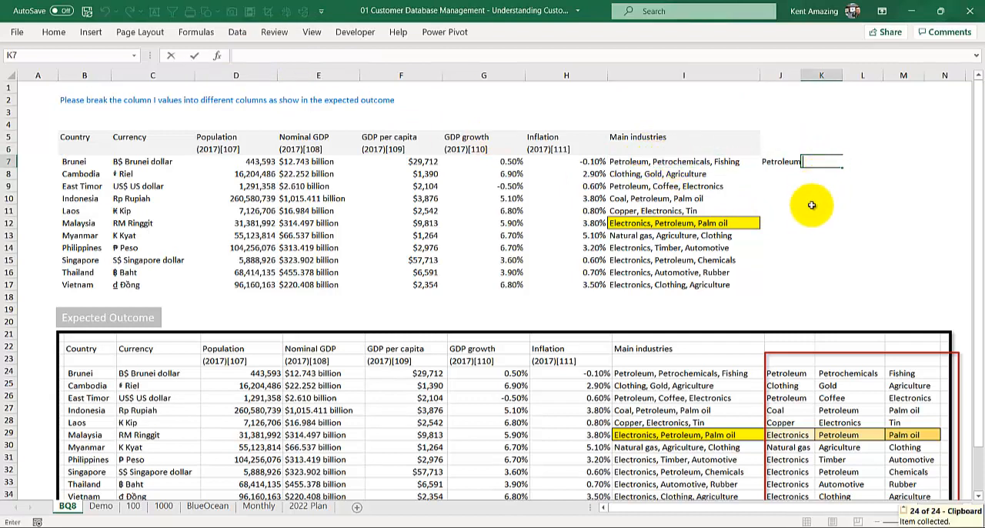
key("ctrl+v")
Step: Copy Brunei's third main industry, Fishing, out of the text in I7 into cell L7
left_click(730, 159)
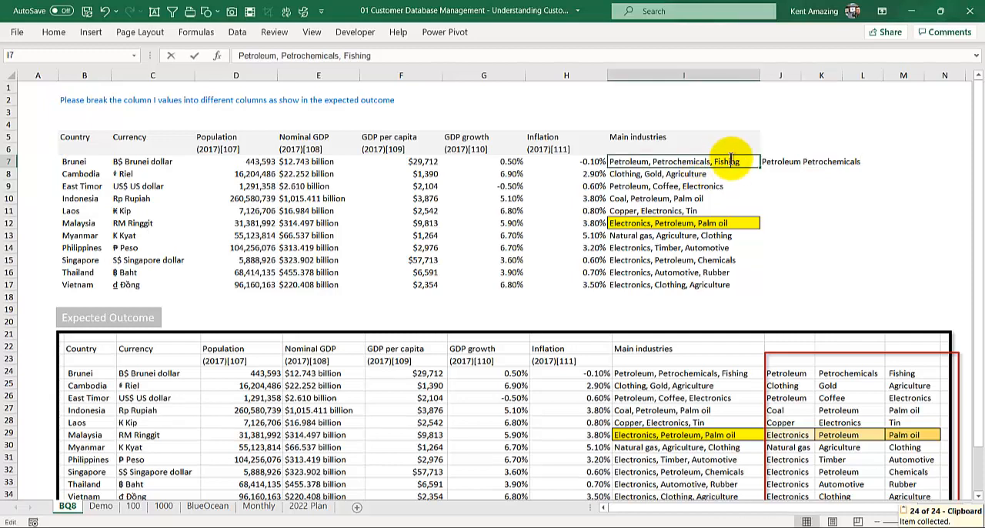
double_click(730, 161)
key("ctrl+c")
left_click(877, 159)
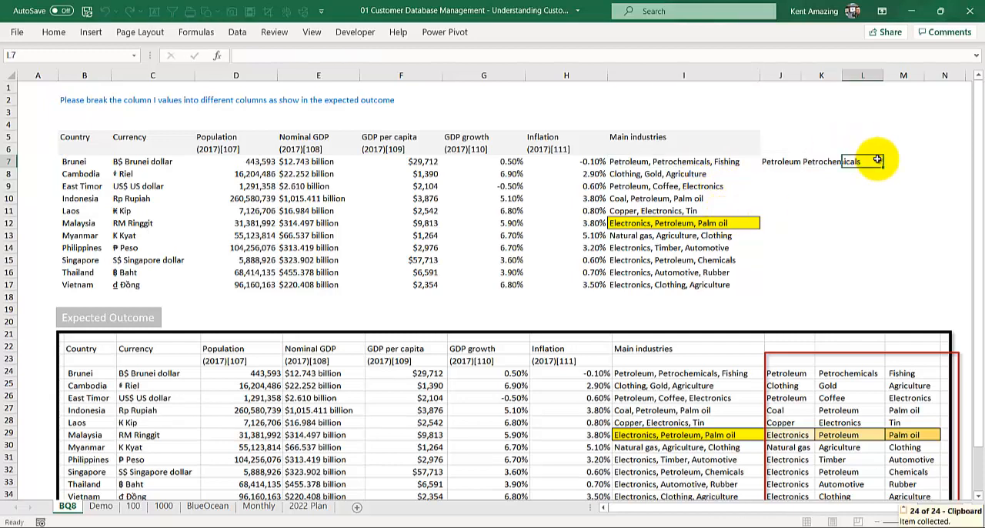
key("ctrl+v")
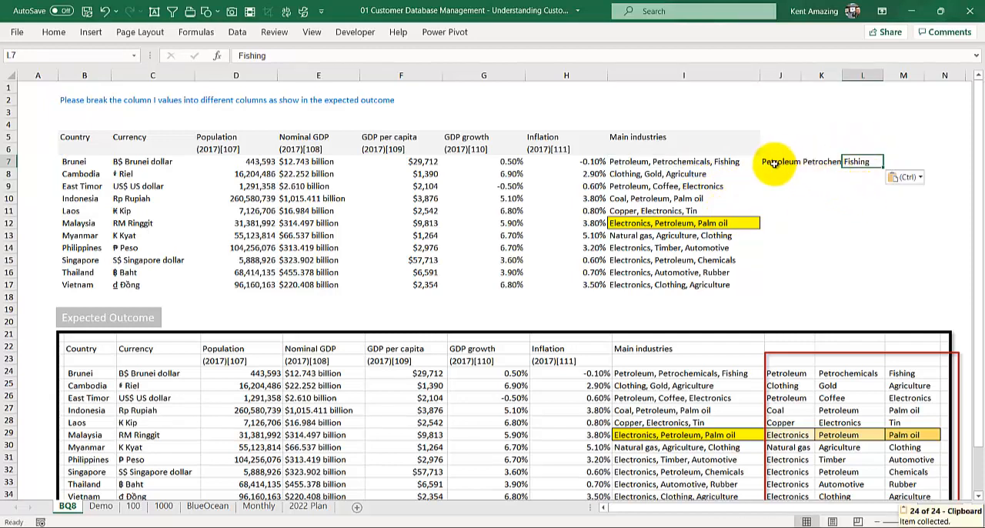
Step: AutoFit columns J to L to the width of the extracted industry names
left_click_drag(776, 161, 863, 161)
left_click_drag(775, 75, 864, 75)
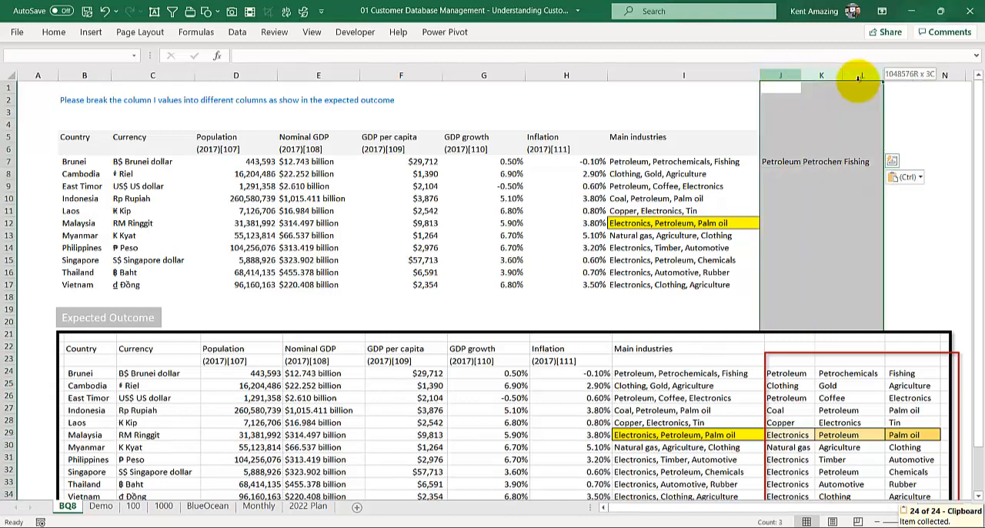
double_click(844, 75)
left_click(816, 214)
left_click(794, 171)
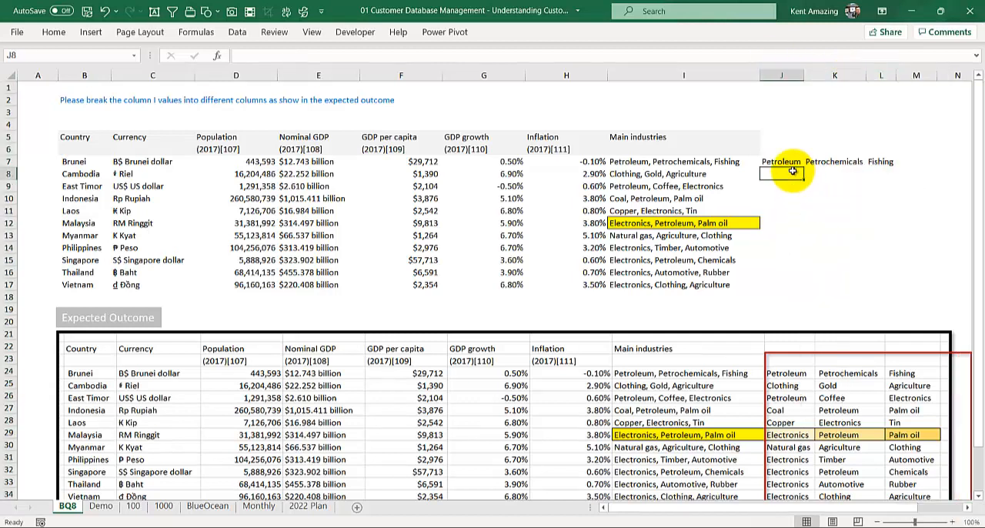
Step: Try filling the Brunei industries in J7:L7 down to row 17 and open the fill options
left_click_drag(791, 162, 865, 163)
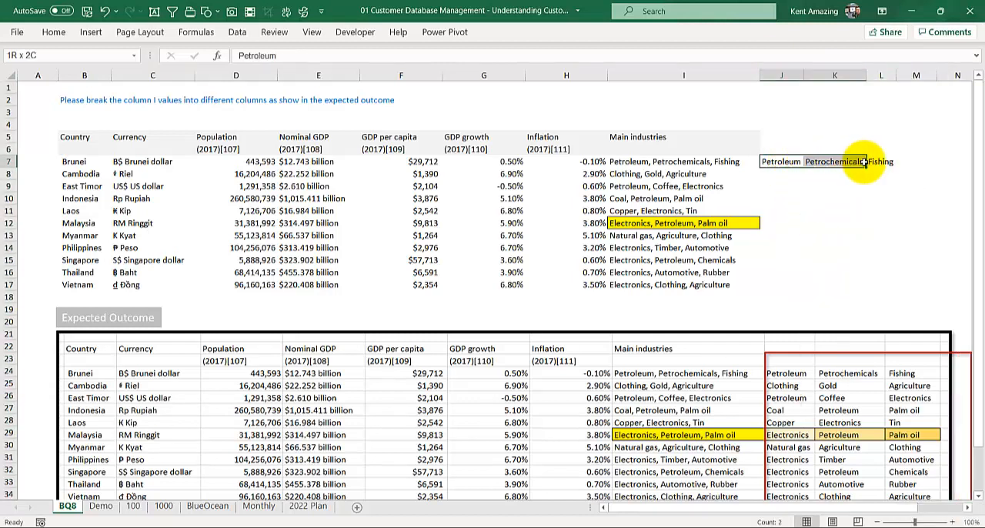
left_click(777, 174)
left_click_drag(774, 162, 904, 175)
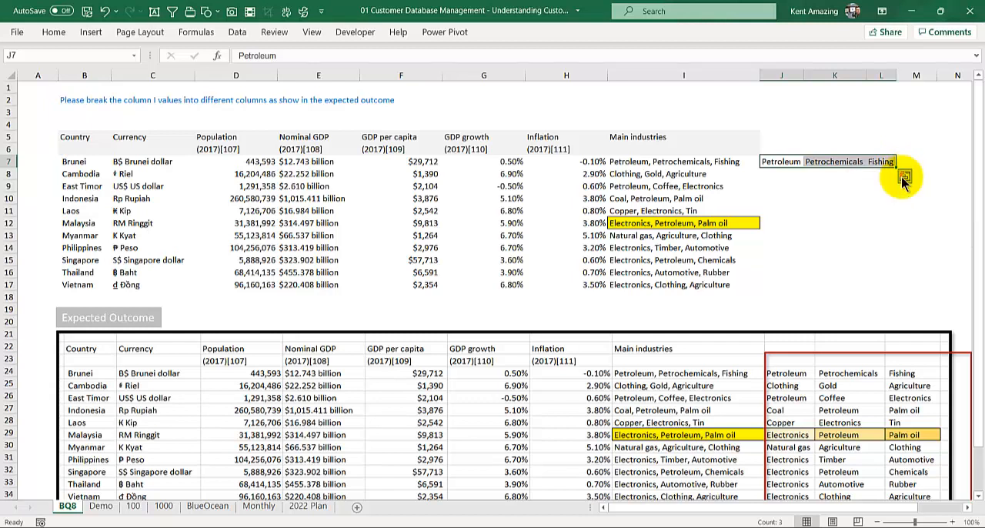
left_click_drag(895, 167, 881, 284)
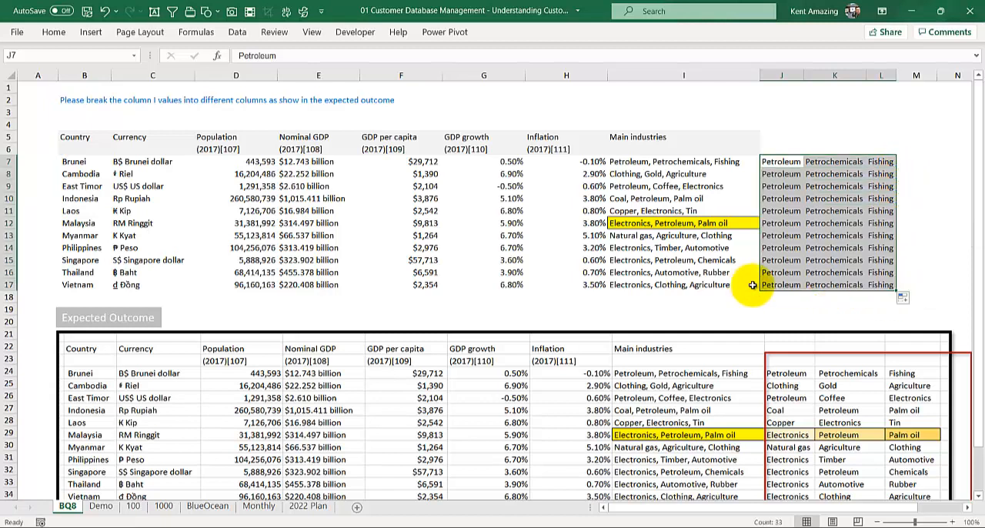
left_click(904, 298)
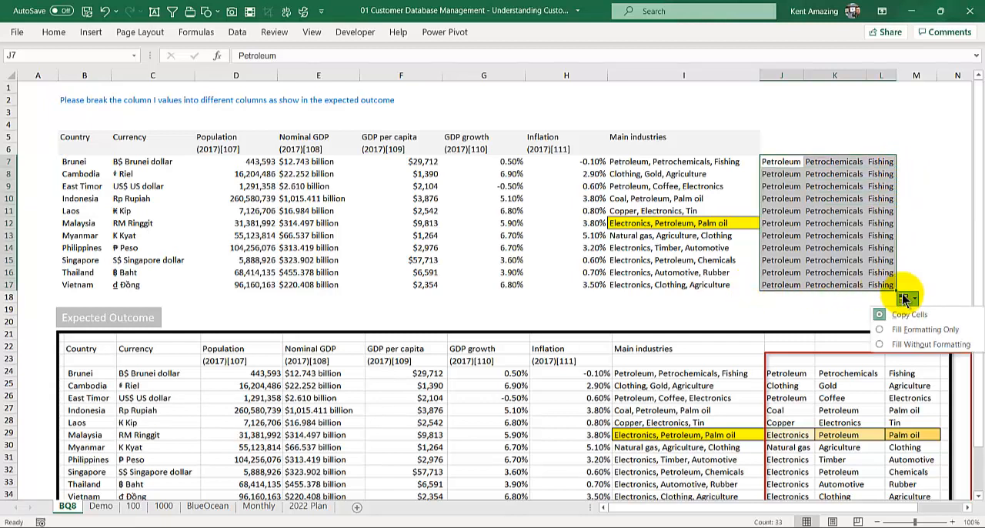
Step: Clear the filled-down industry names from J8:L17
left_click(780, 173)
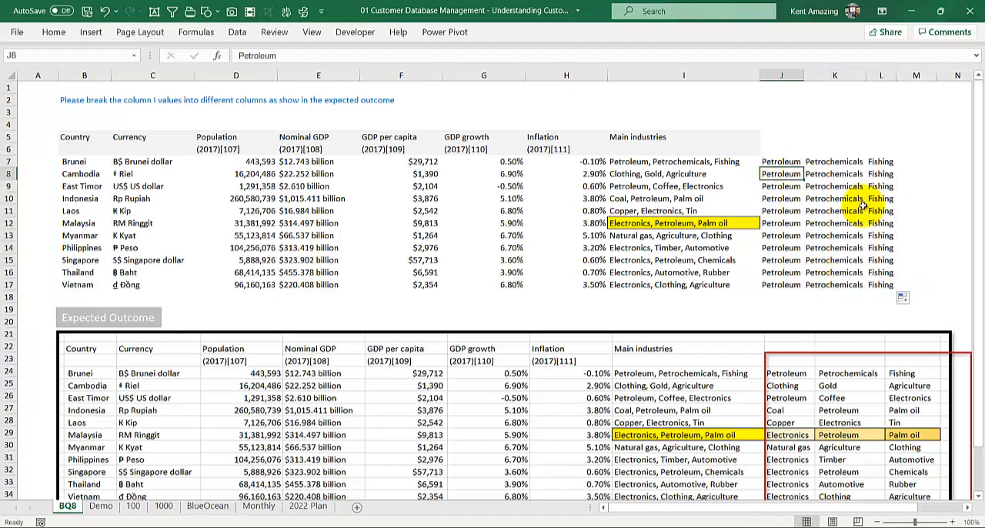
left_click_drag(864, 203, 875, 281)
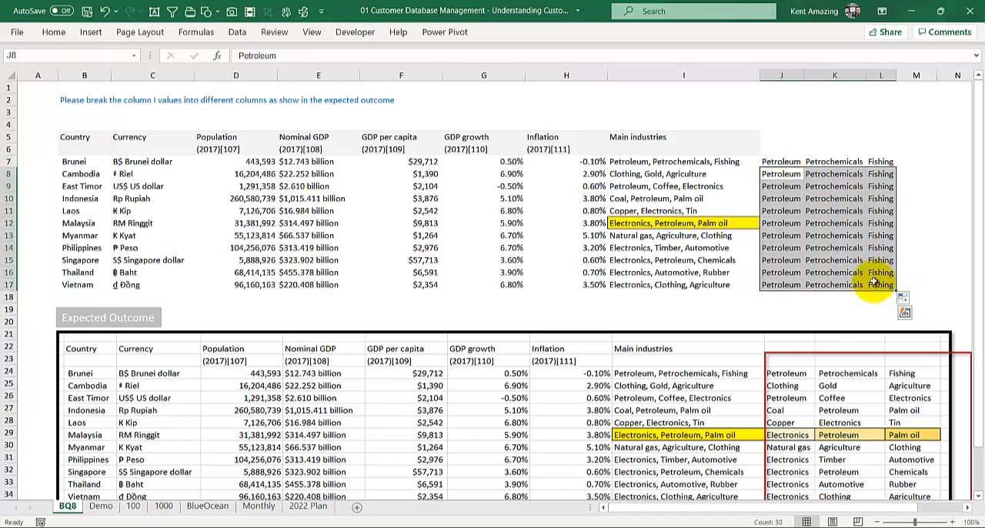
key("Delete")
Step: Copy Cambodia's first main industry, Clothing, out of the text in I8 into cell J8
left_click(777, 161)
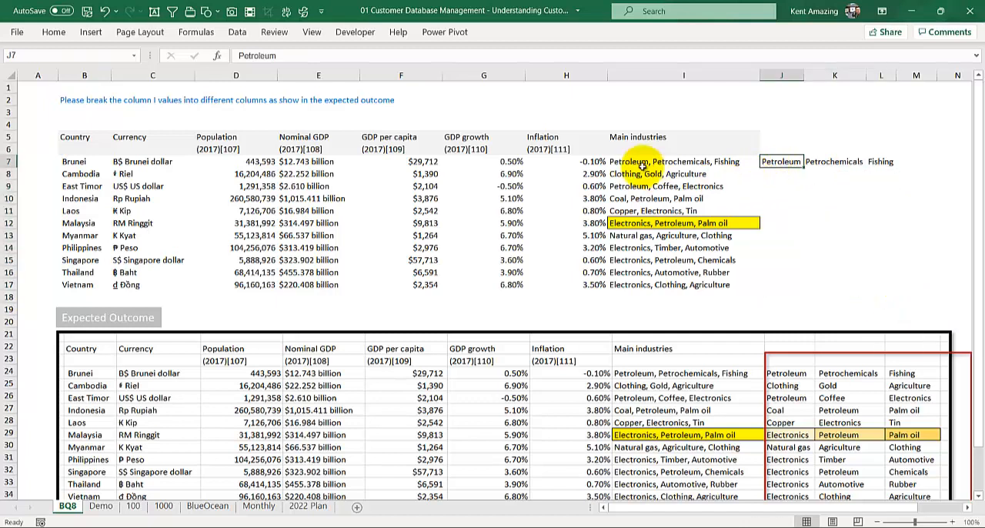
left_click(632, 185)
double_click(632, 173)
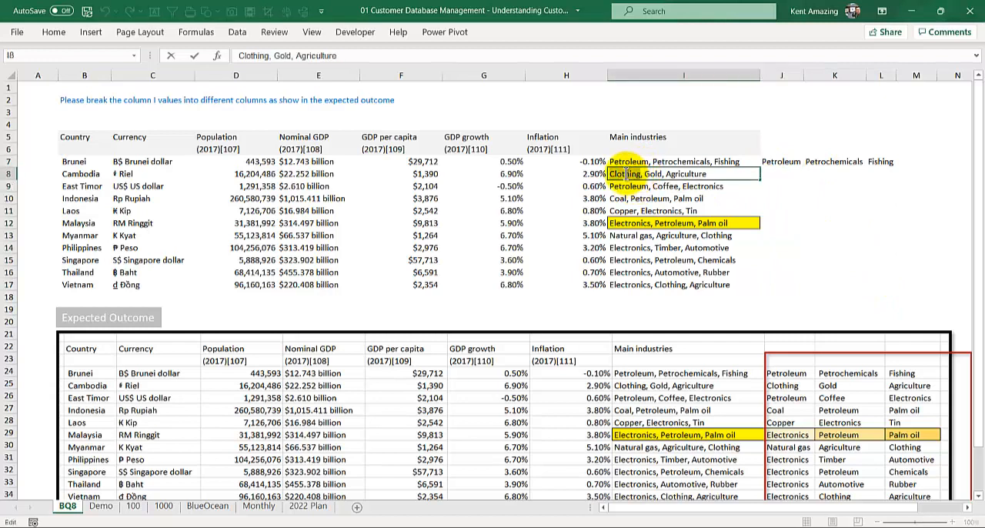
double_click(627, 173)
key("ctrl+c")
left_click(782, 174)
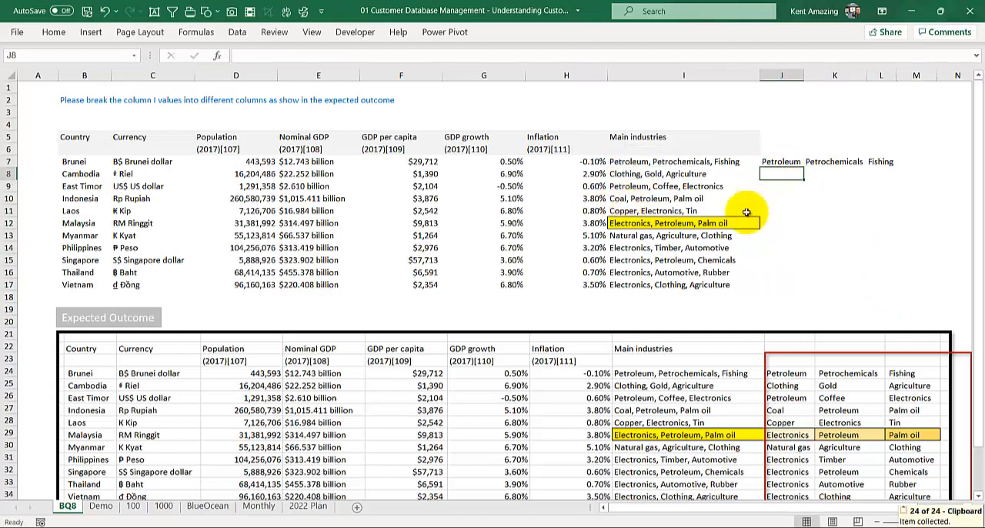
key("ctrl+v")
Step: Copy Cambodia's second main industry, Gold, out of the text in I8 into cell K8
left_click(652, 174)
double_click(654, 174)
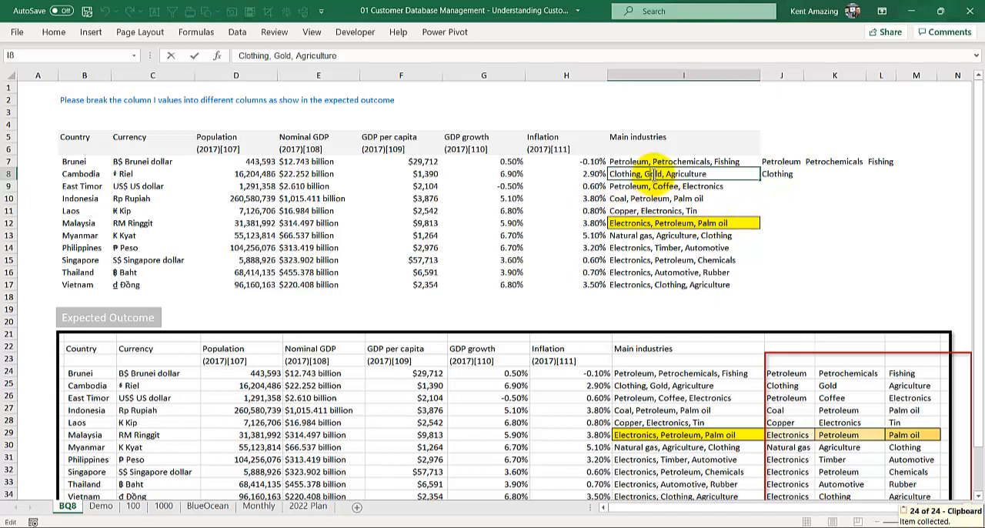
key("ctrl+c")
left_click(848, 177)
key("ctrl+v")
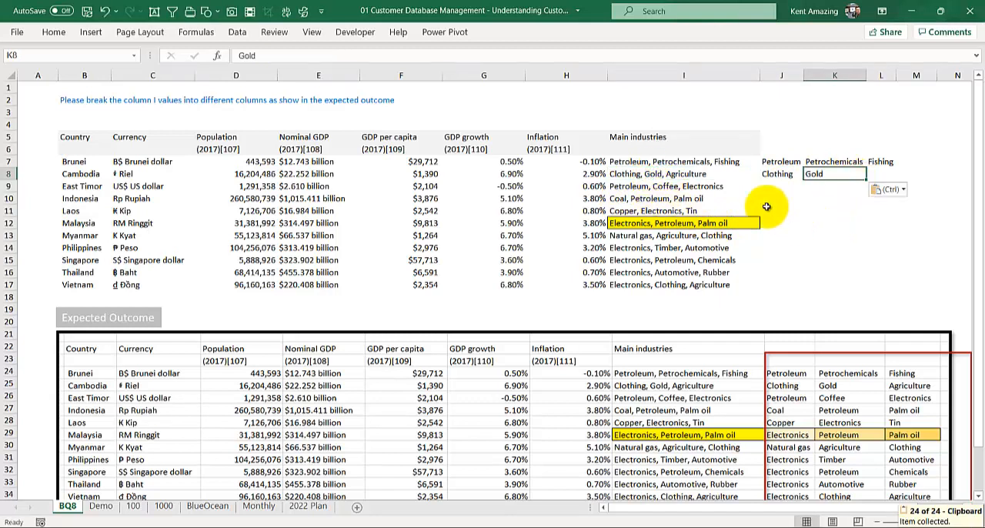
Step: Copy Cambodia's third main industry, Agriculture, out of the text in I8 into cell L8
left_click(675, 174)
double_click(680, 174)
key("ctrl+c")
left_click(879, 171)
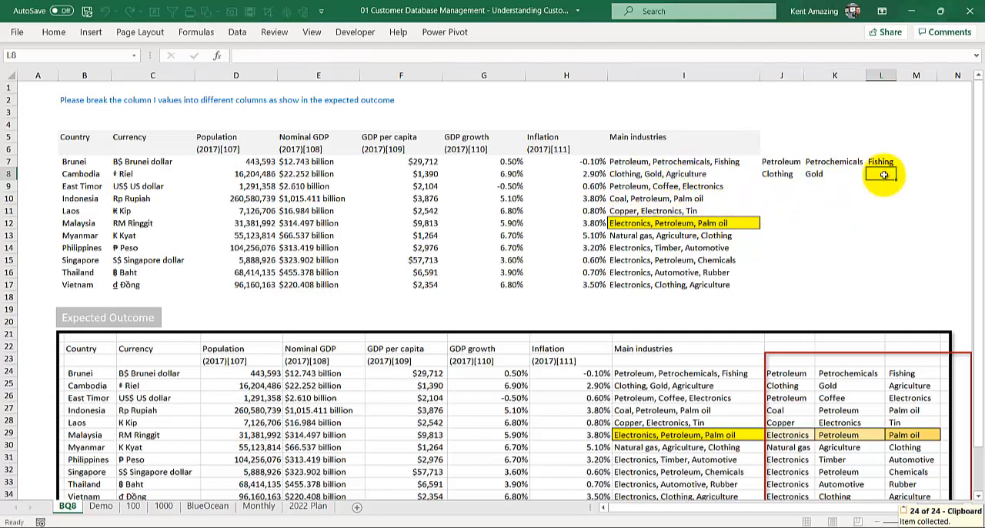
key("ctrl+v")
left_click_drag(780, 165, 886, 174)
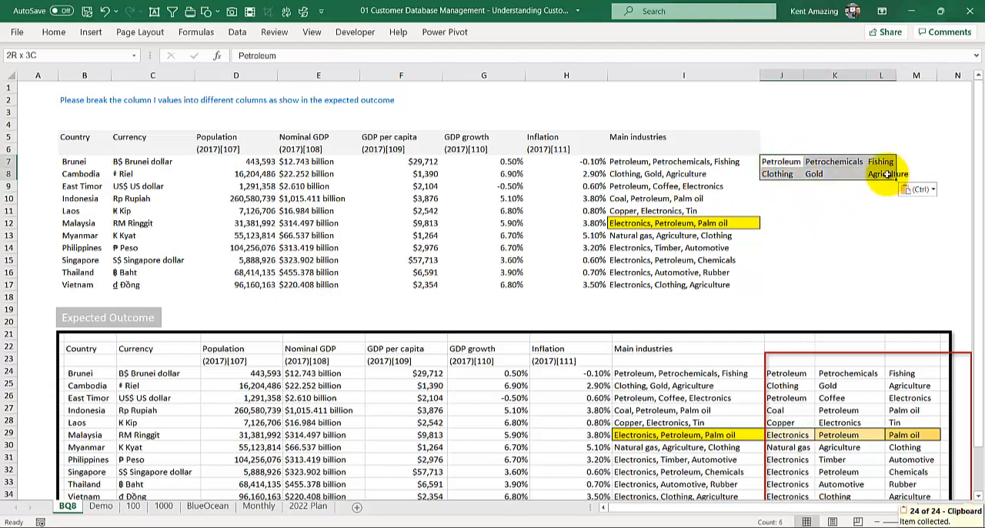
left_click(905, 176)
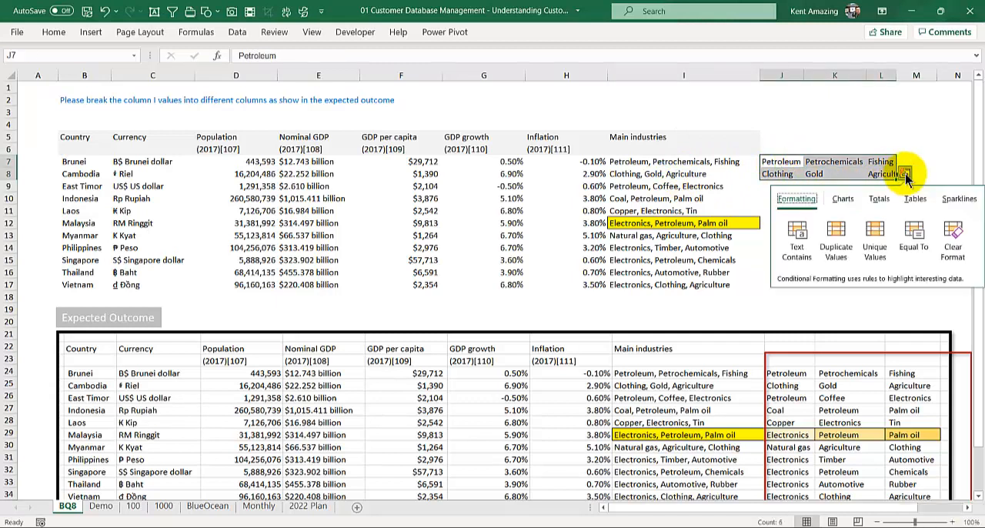
left_click(886, 174)
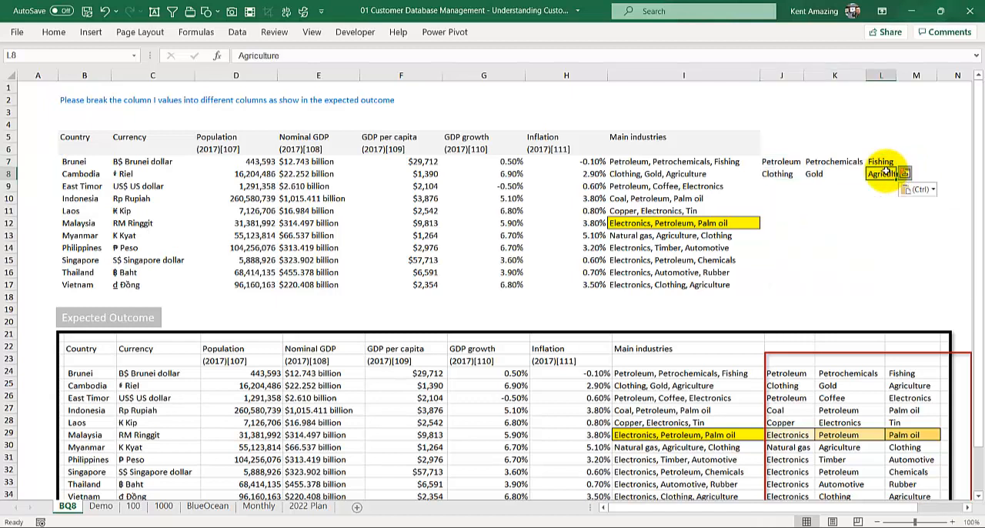
left_click(923, 190)
left_click(921, 188)
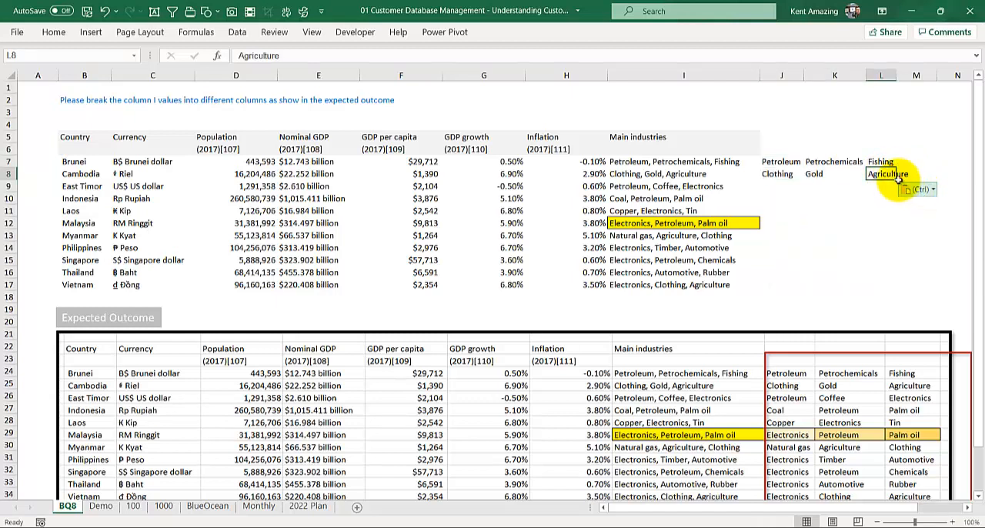
Step: Try to fill the industry names in J7:L8 down through row 15, and undo the fill
left_click_drag(779, 161, 894, 265)
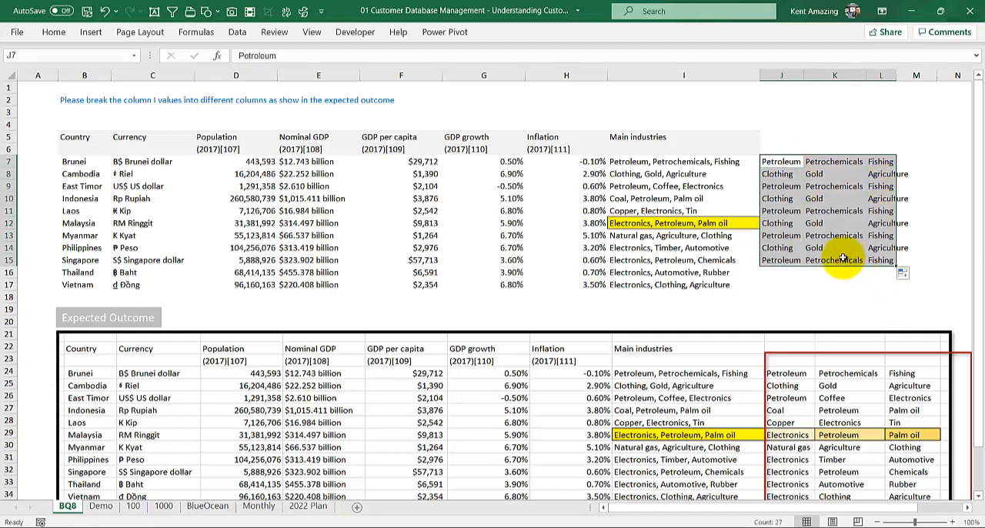
key("ctrl+z")
left_click(779, 188)
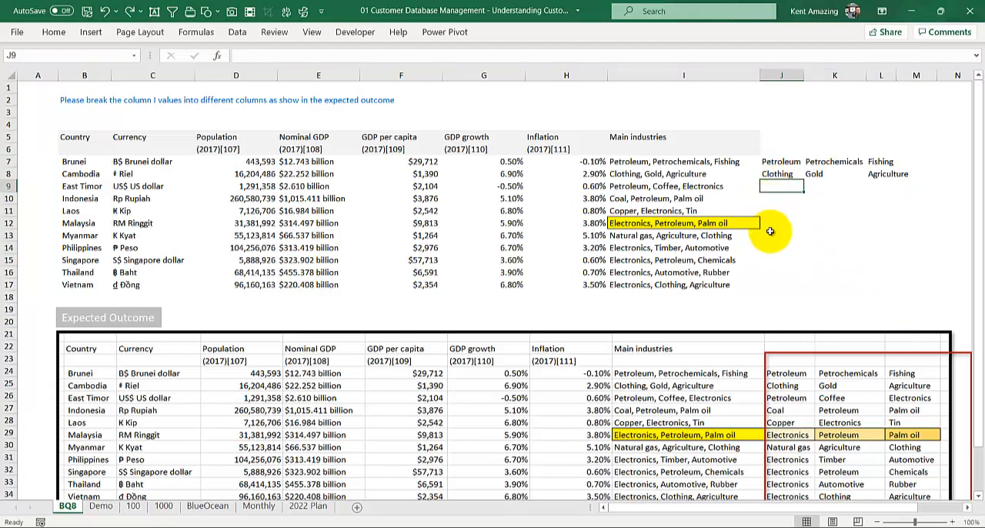
Step: Clear the manually copied industry names from J7:L8
left_click(631, 189)
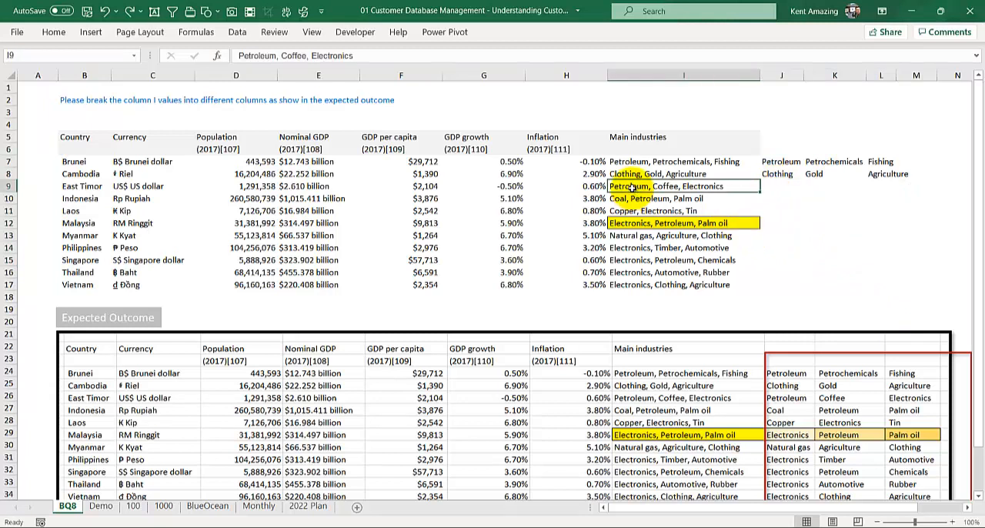
left_click_drag(778, 162, 887, 167)
key("Delete")
Step: Start Text to Columns on the main industries in I7:I17 as delimited data, with comma as the only delimiter
left_click_drag(652, 148, 661, 285)
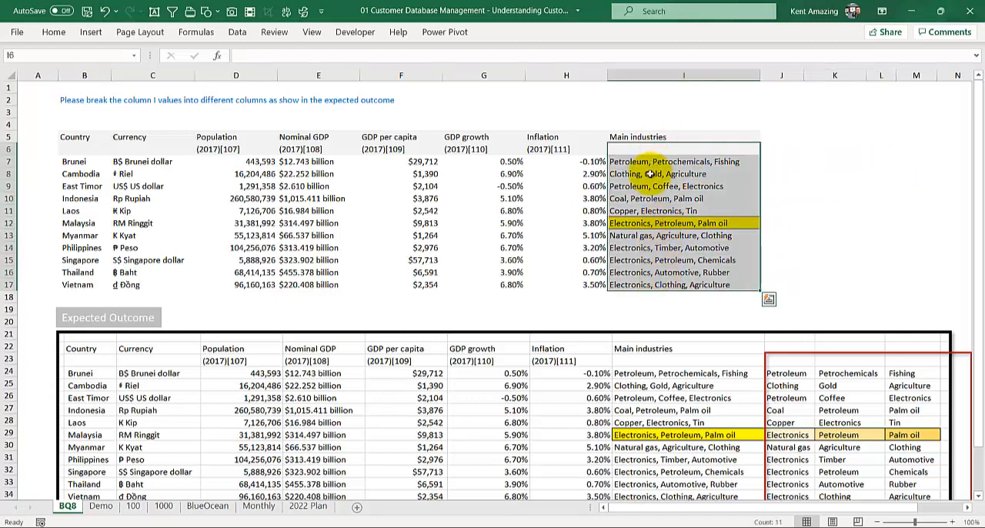
left_click_drag(654, 161, 646, 283)
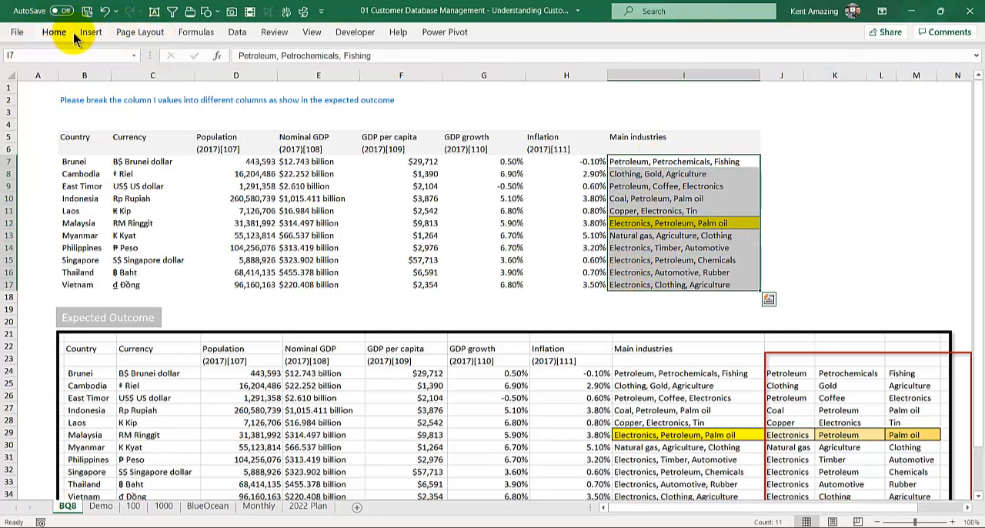
left_click(234, 35)
left_click(235, 35)
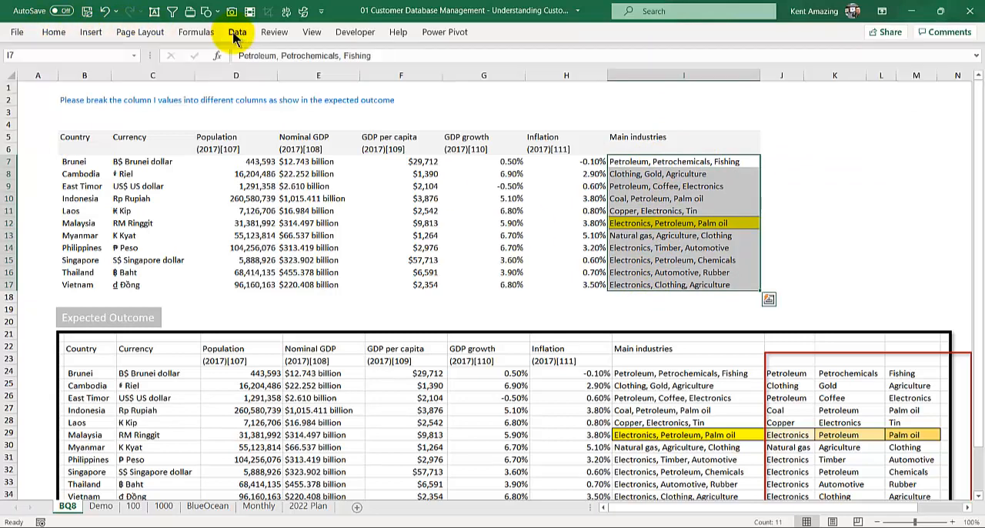
double_click(235, 35)
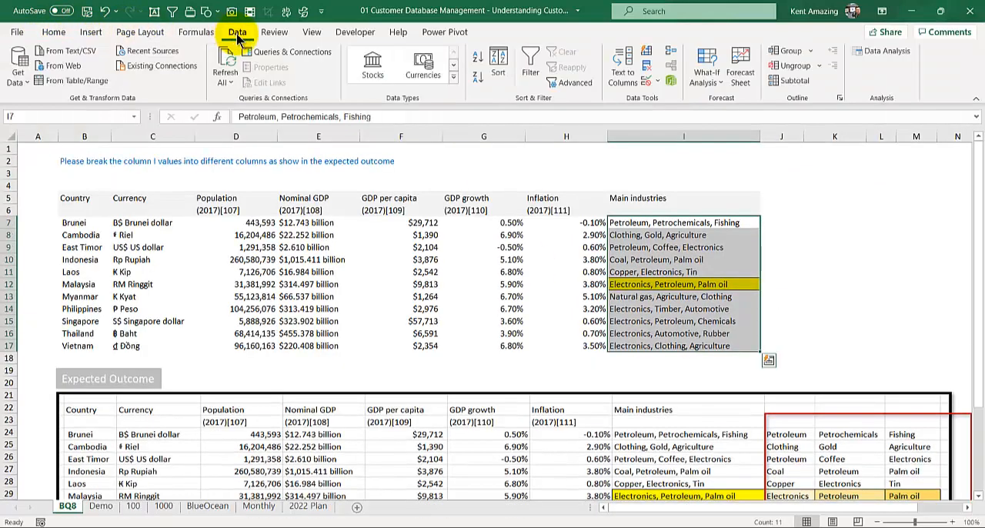
left_click(624, 75)
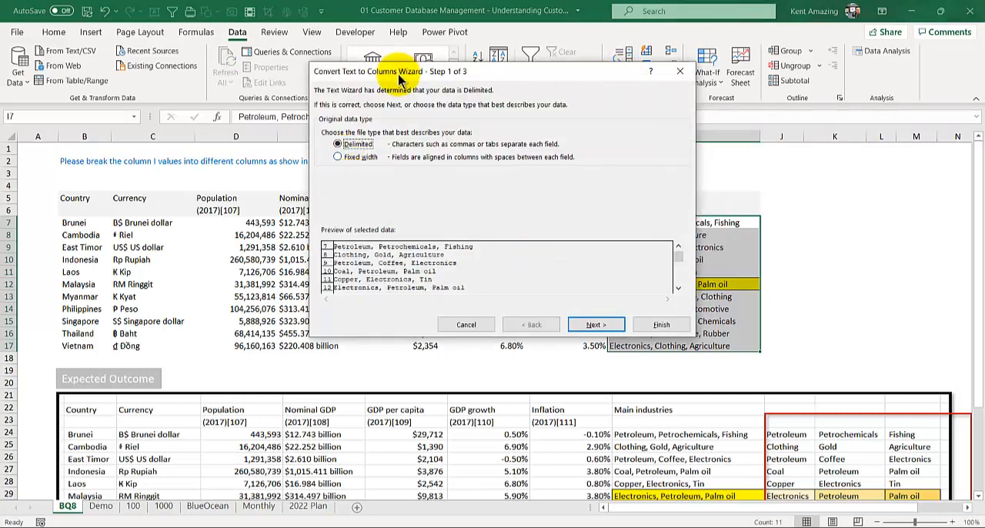
left_click_drag(409, 68, 186, 7)
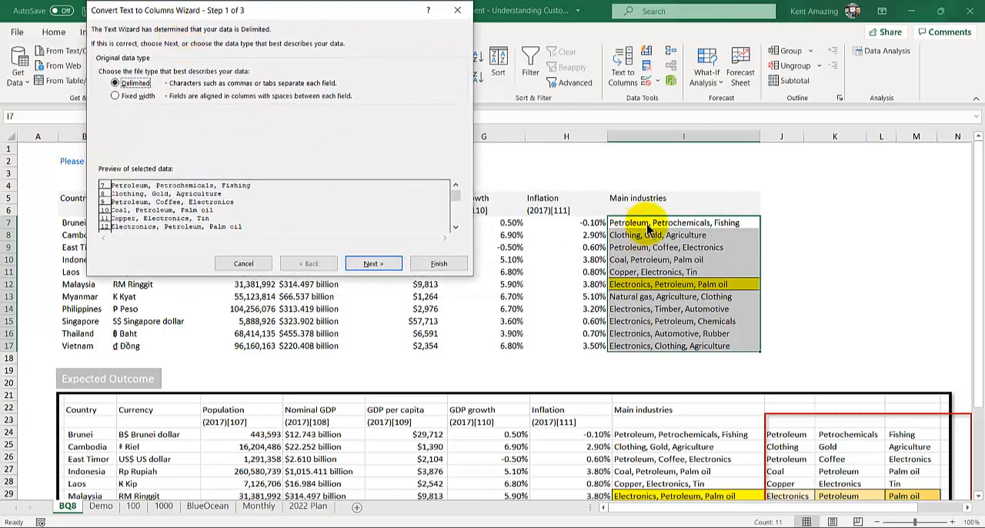
left_click(369, 264)
left_click(102, 60)
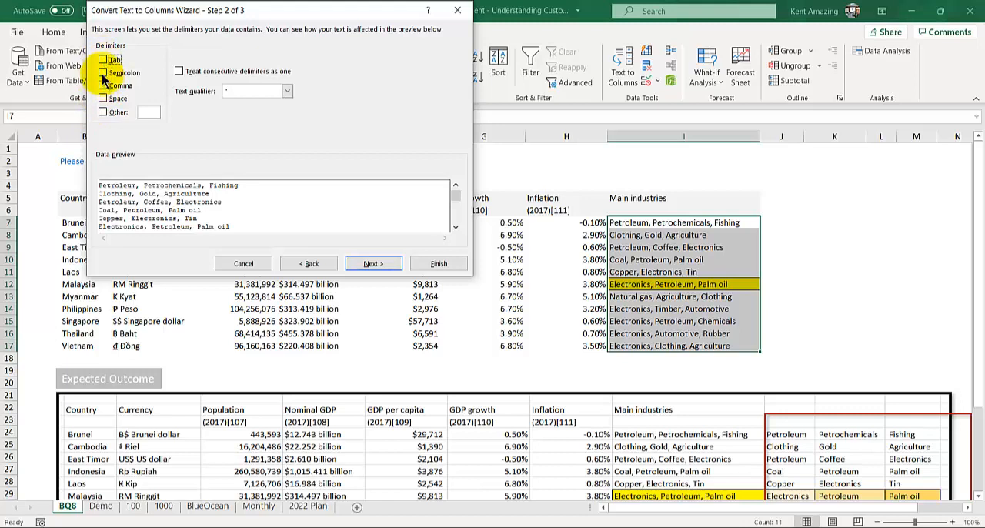
left_click(103, 86)
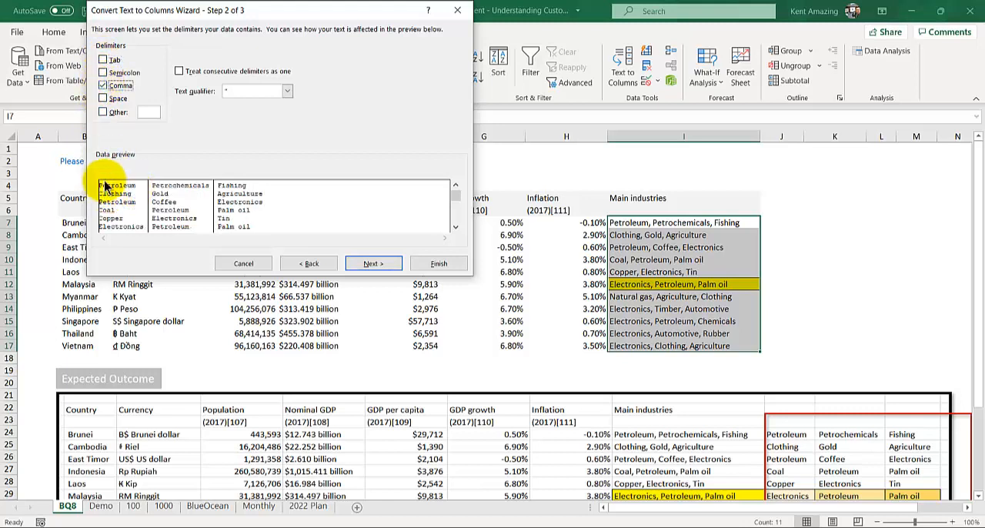
Step: Set the destination of the split to J7, finish the conversion and compare it with the expected outcome table
left_click(360, 263)
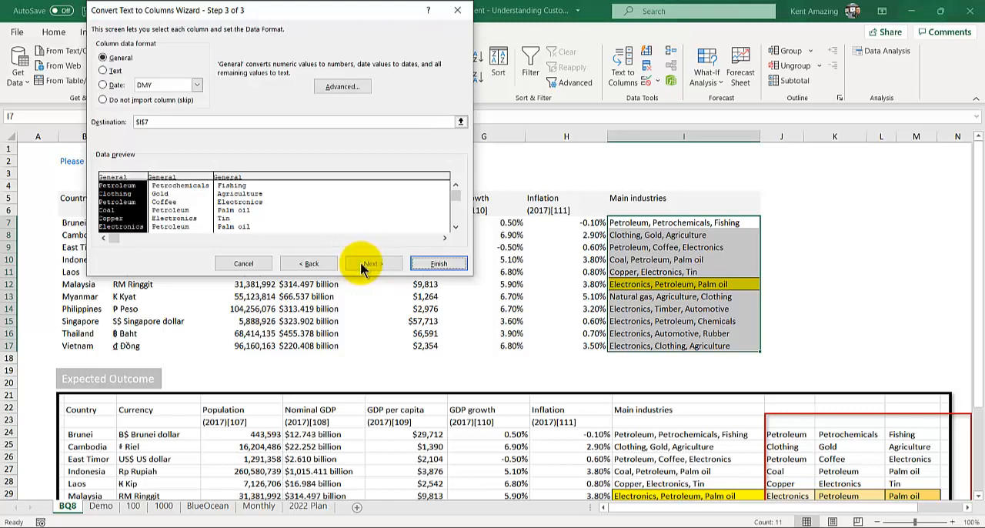
left_click(137, 124)
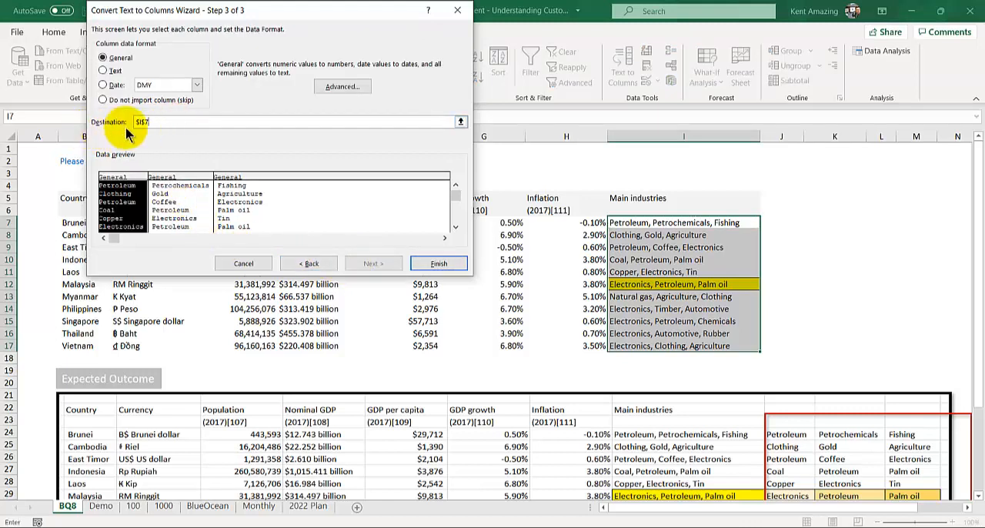
key("BackSpace")
key("BackSpace")
key("BackSpace")
key("BackSpace")
left_click(779, 223)
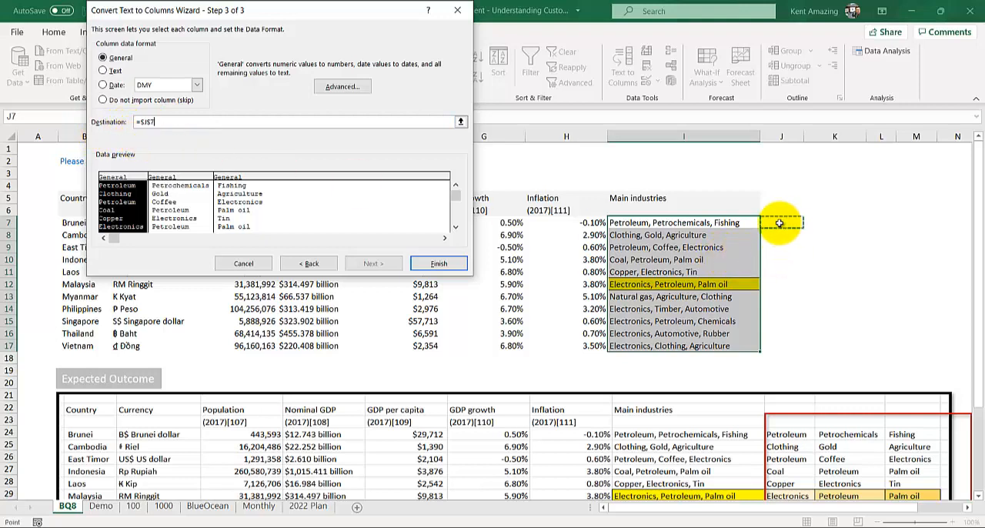
left_click(435, 263)
scroll(429, 264, "down", 3)
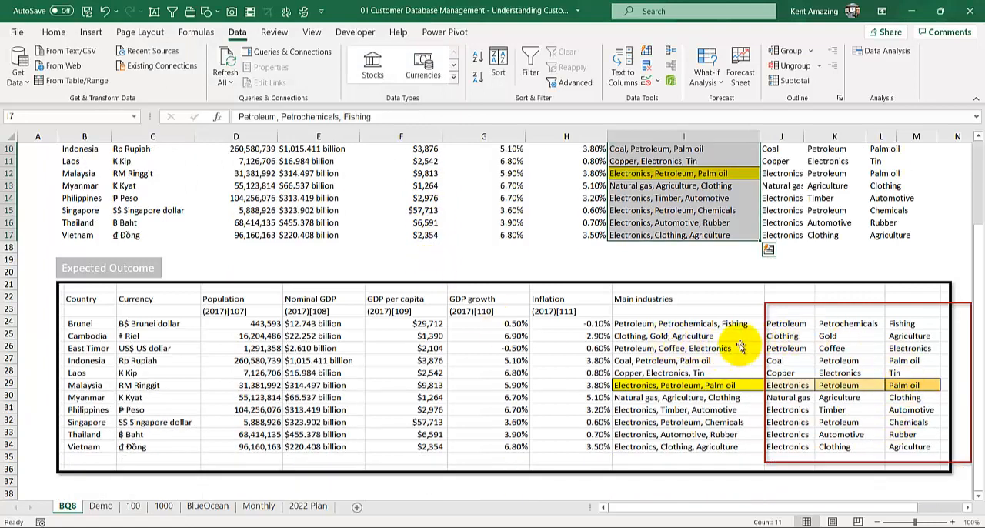
scroll(664, 316, "up", 3)
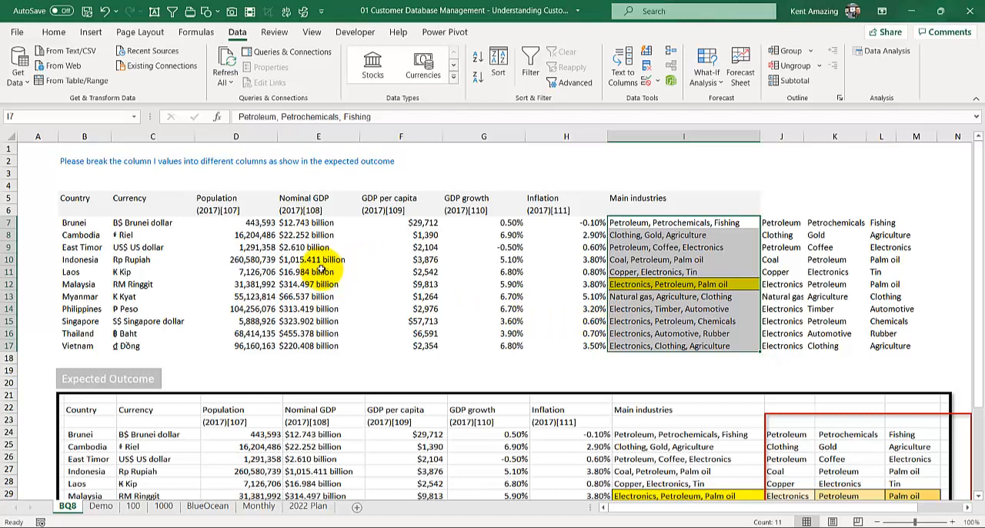
Step: Review the contact field list on the Demo sheet and the customer records on sheets 100 and 1000
left_click(98, 506)
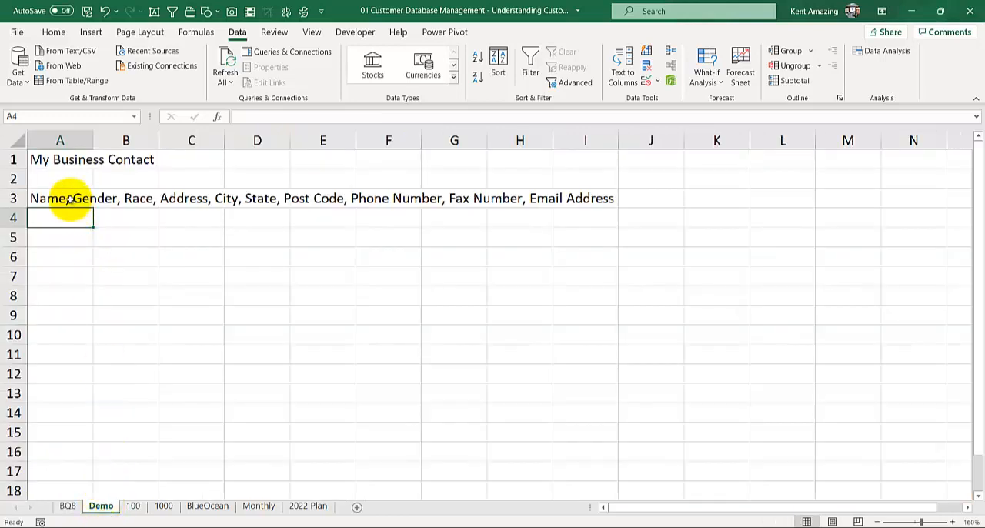
left_click_drag(77, 195, 389, 199)
left_click(134, 275)
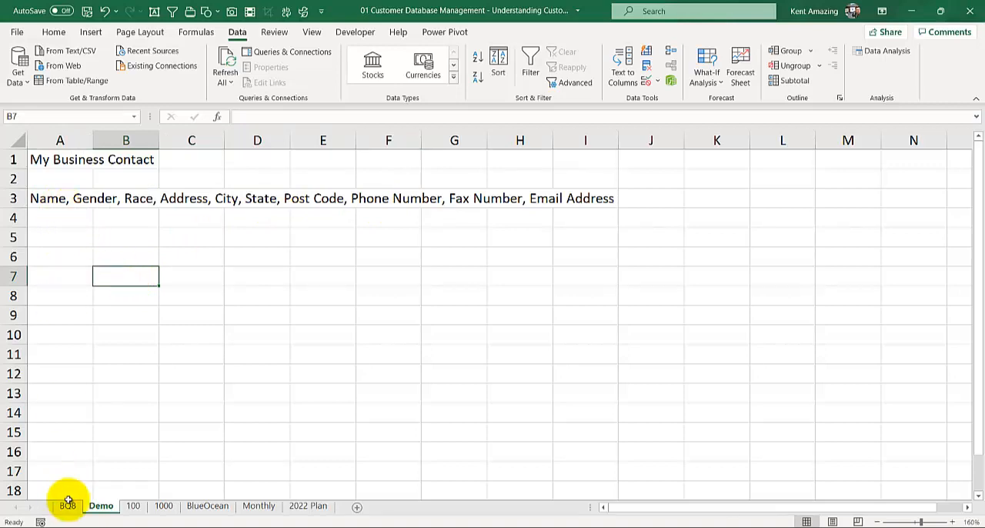
left_click(135, 506)
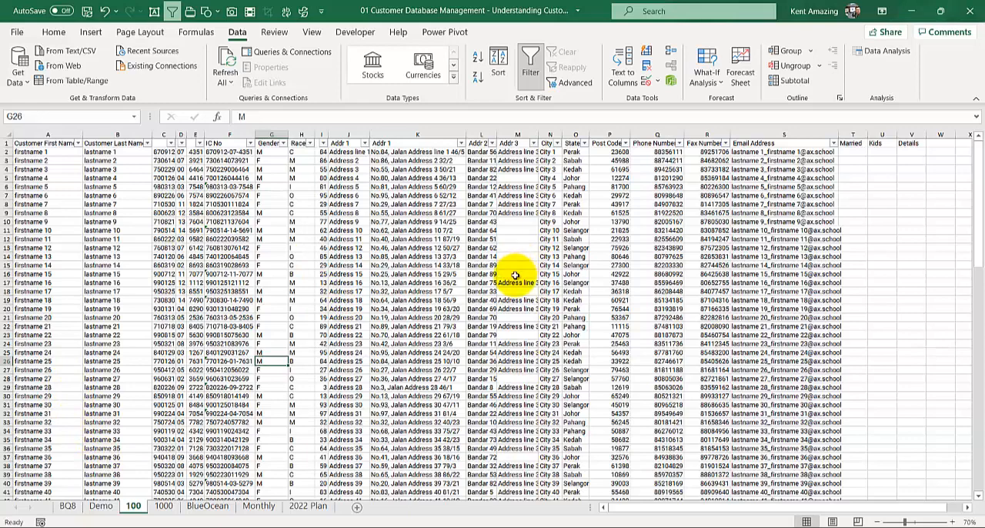
left_click(163, 505)
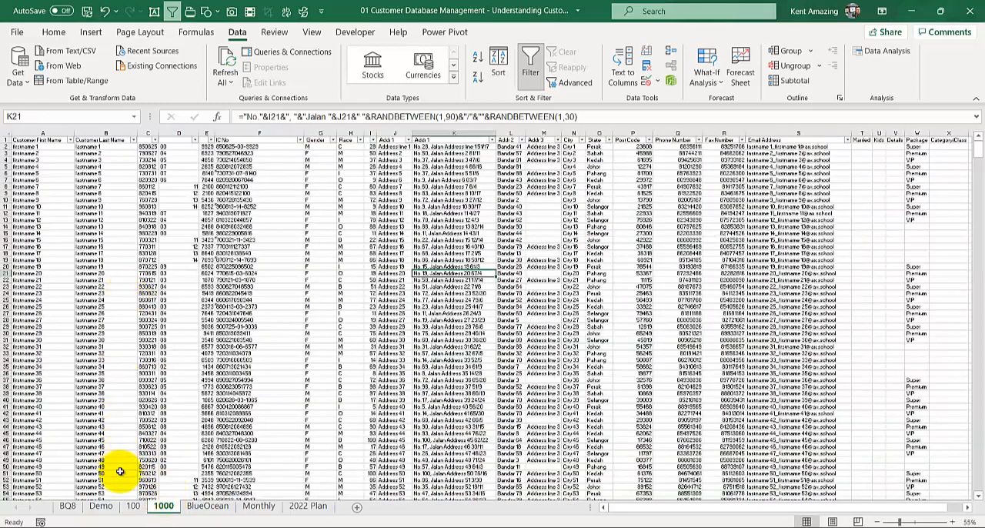
left_click(133, 505)
left_click(77, 265)
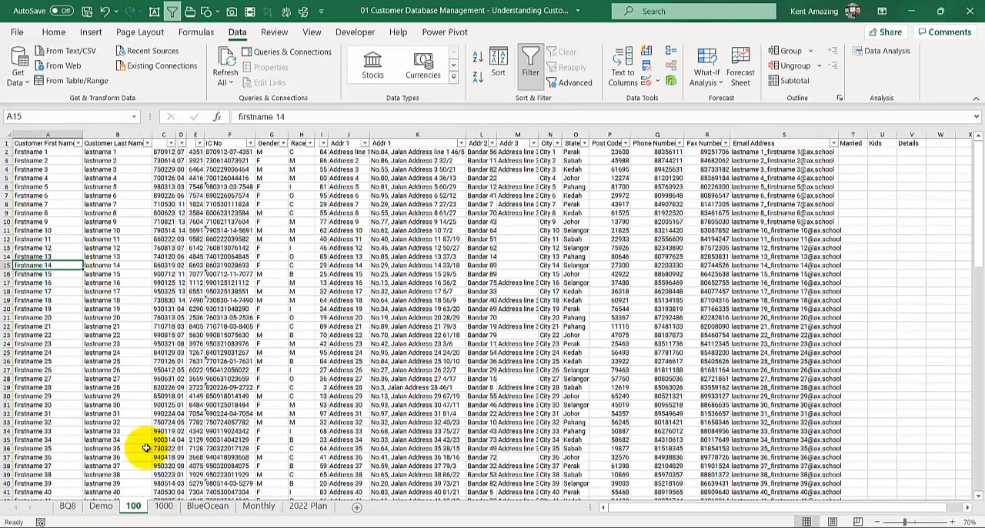
Step: Examine the ID number, gender and address columns on sheet 1000, including the formulas behind them
left_click(159, 505)
left_click(268, 246)
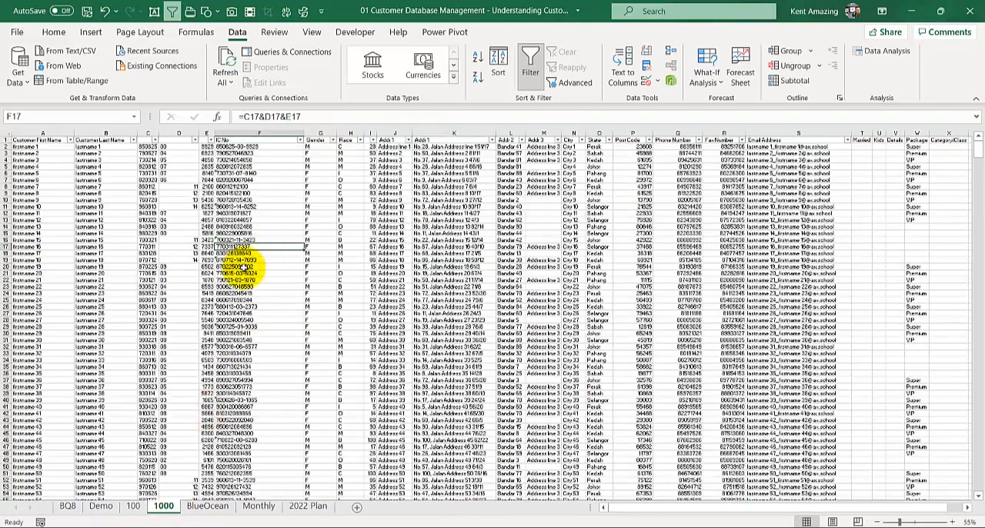
left_click(182, 175)
left_click(240, 166)
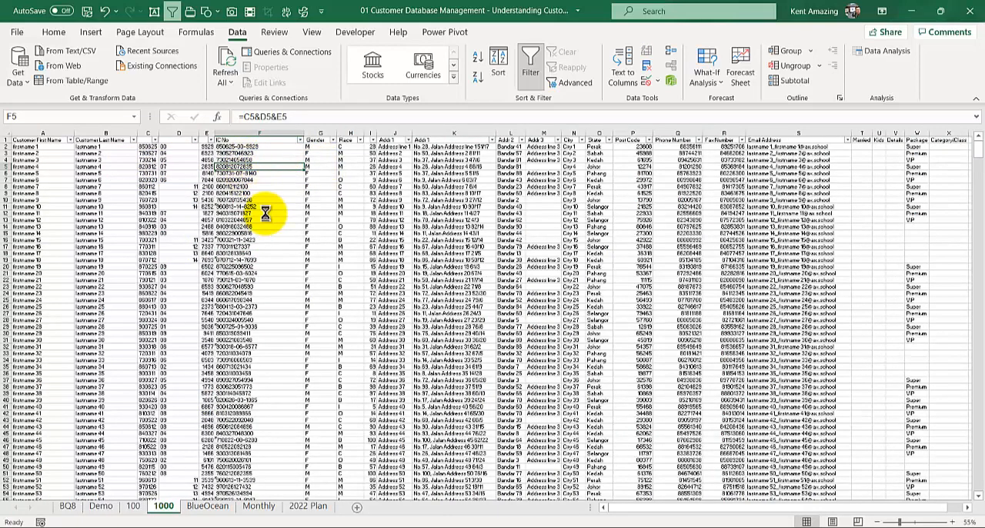
scroll(265, 213, "up", 1)
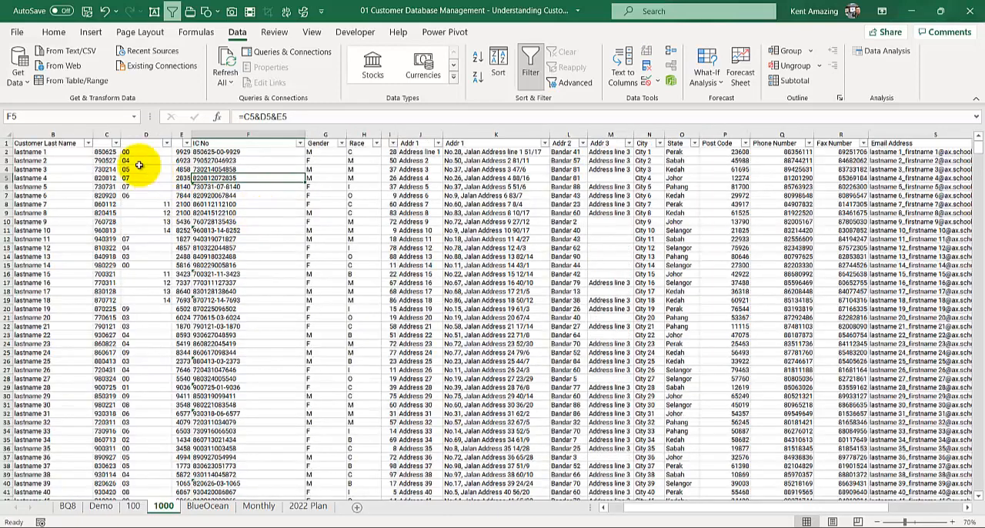
left_click(105, 160)
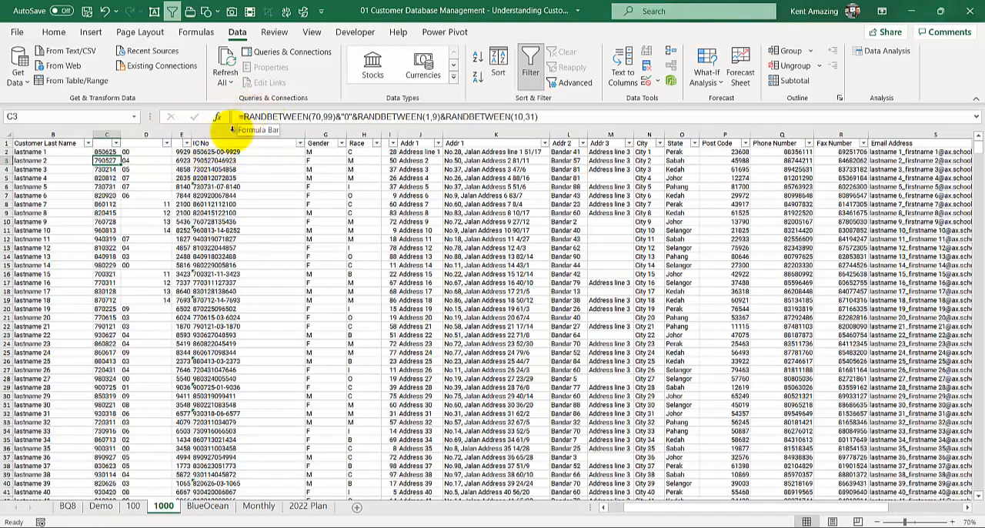
left_click(211, 161)
left_click(323, 160)
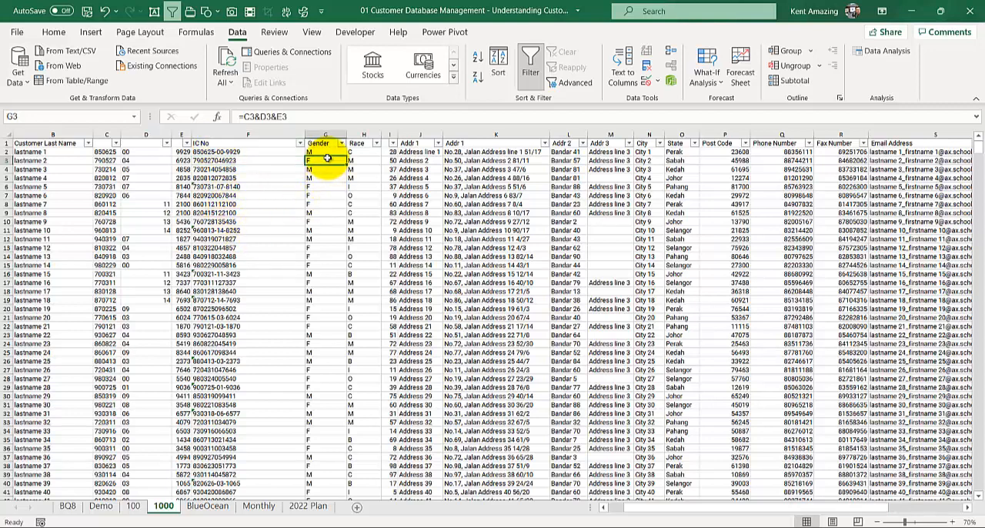
left_click(412, 160)
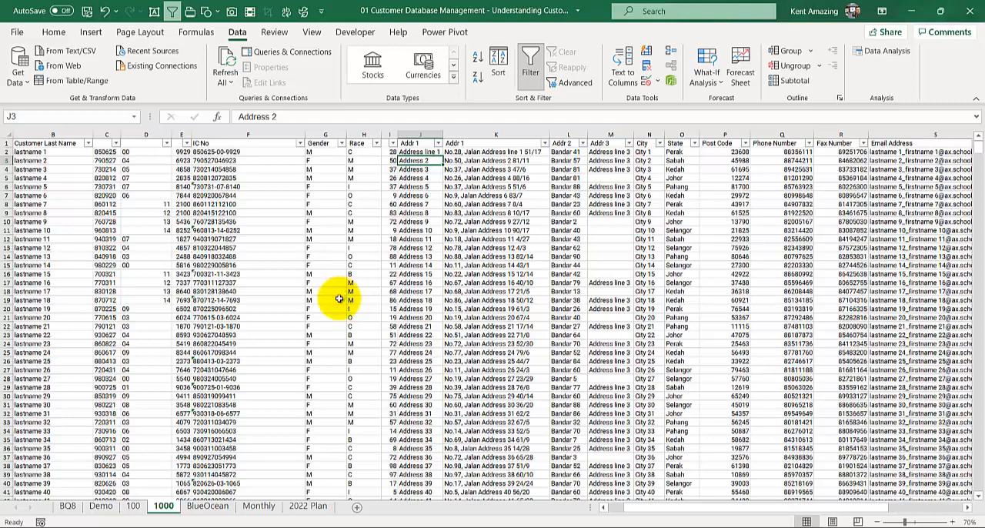
Step: Look over the month headings on the Monthly sheet and the yearly planner on the 2022 Plan sheet
left_click(258, 510)
left_click_drag(118, 176, 176, 180)
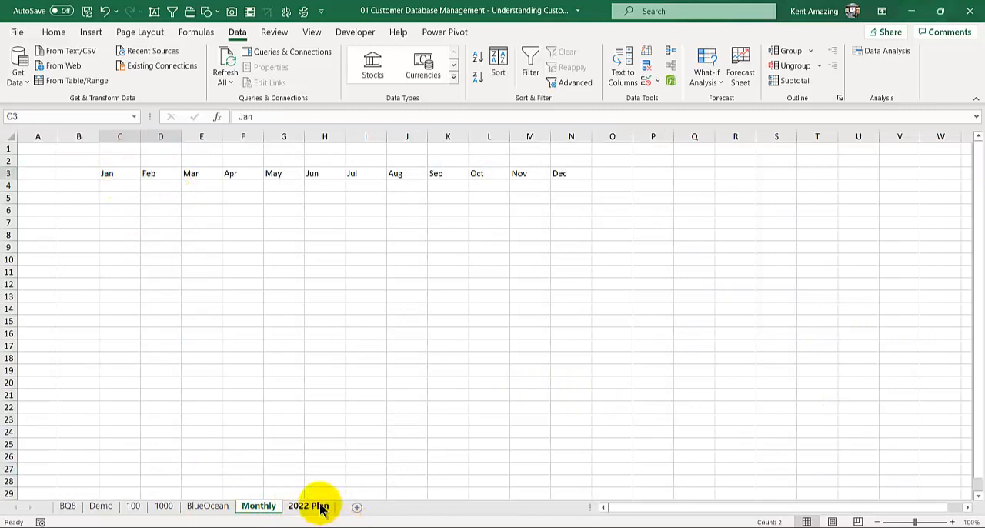
left_click(311, 506)
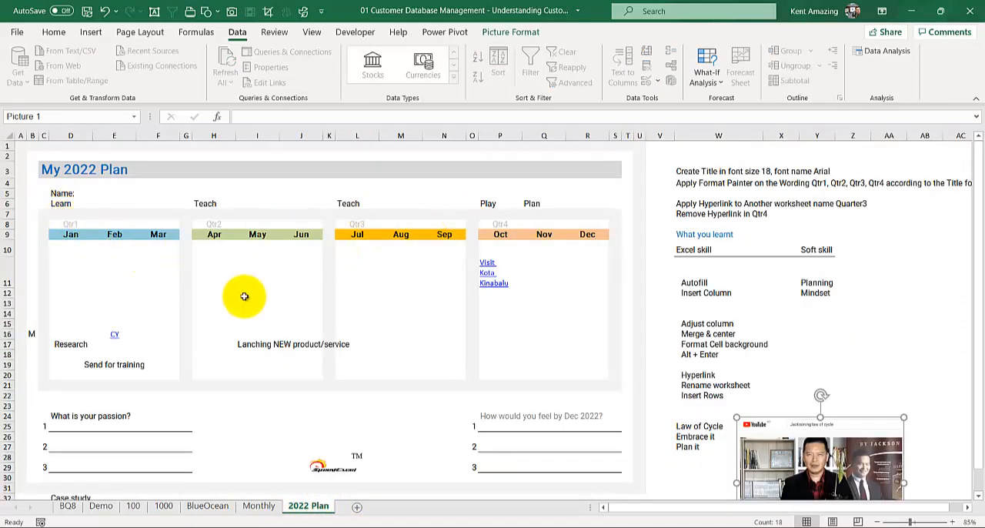
left_click(258, 506)
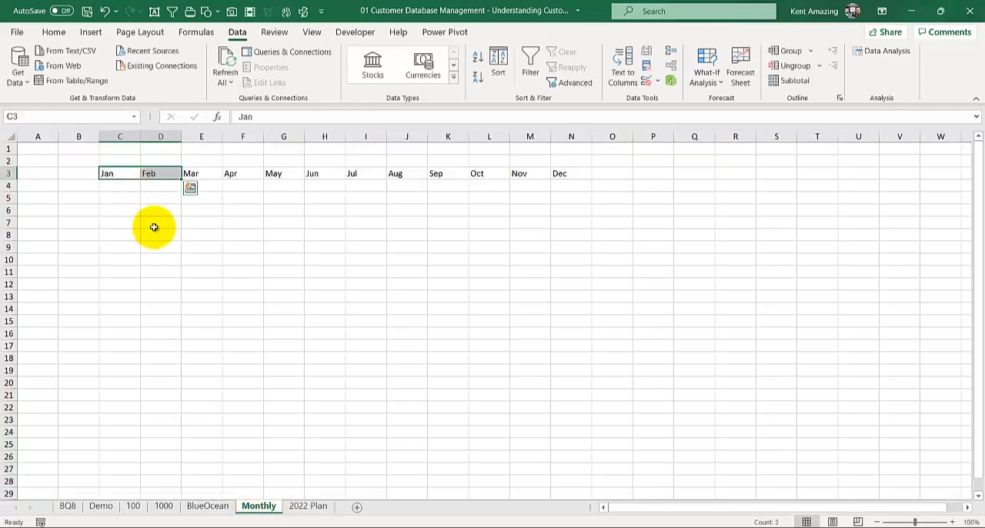
left_click(294, 506)
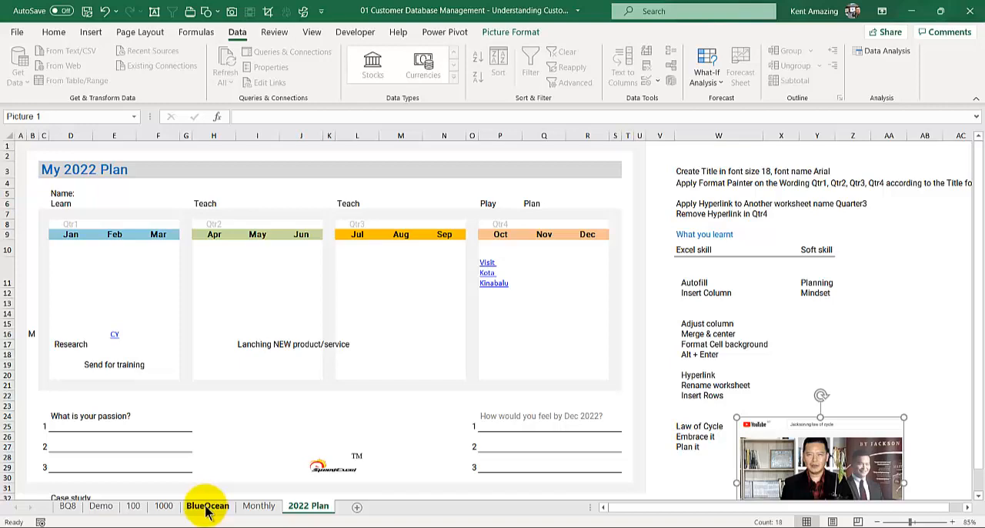
Step: Revisit the customer records on sheets 1000 and 100, and read the customer data goals on the BlueOcean sheet
left_click(157, 508)
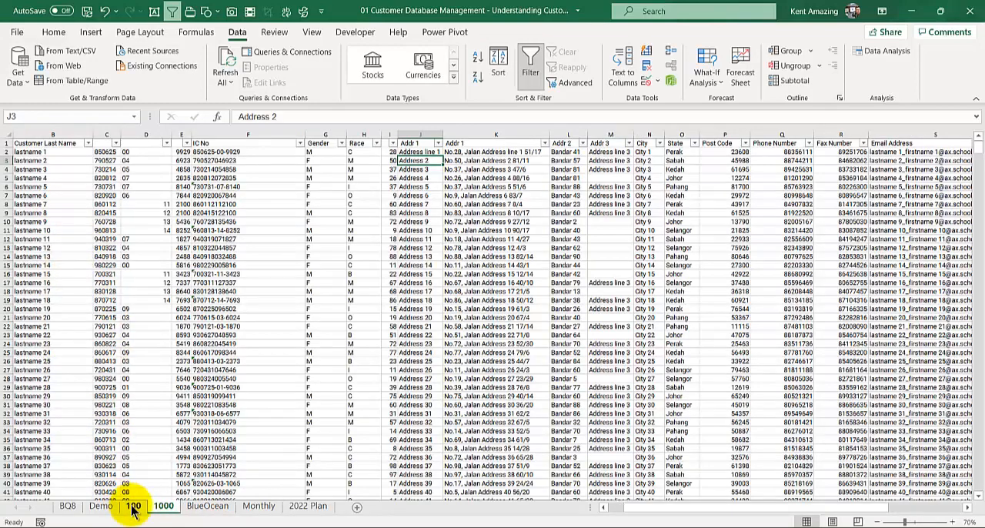
left_click(133, 508)
left_click(162, 506)
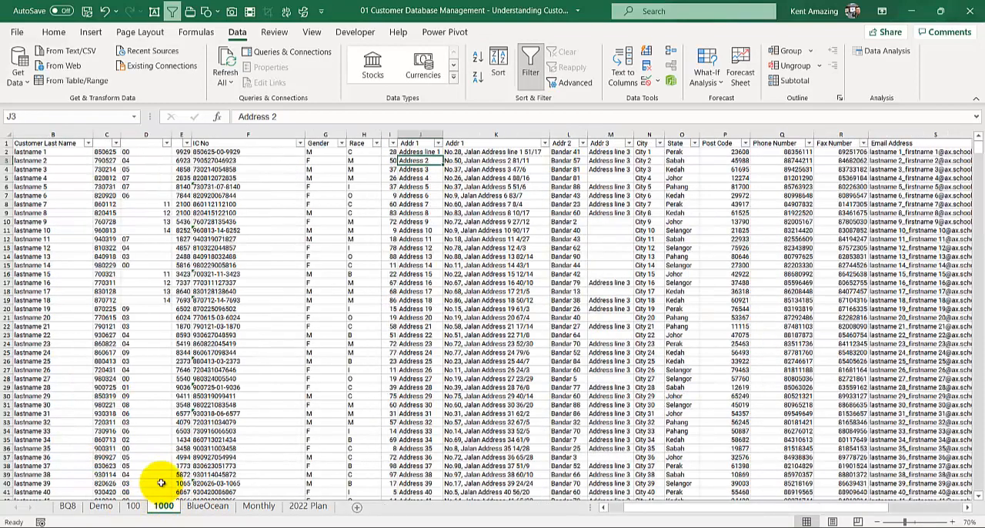
left_click(207, 508)
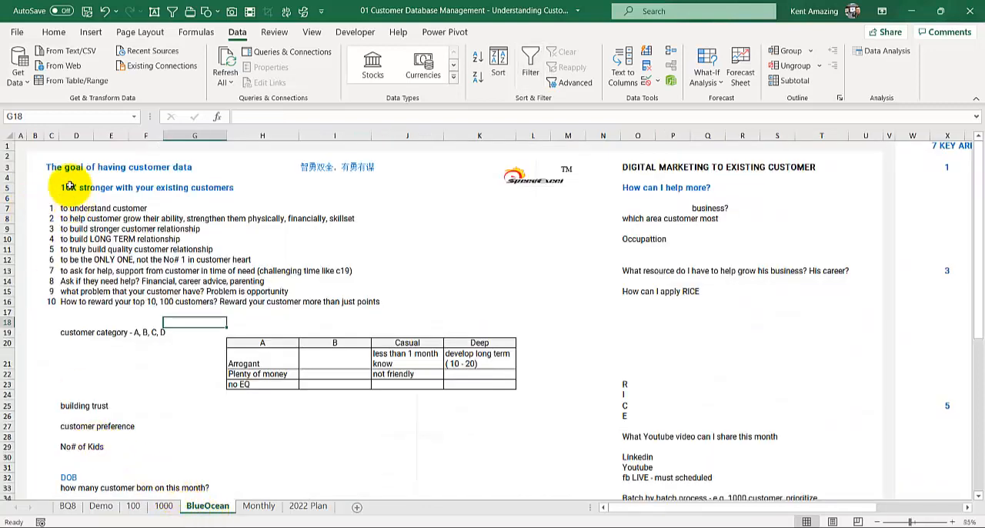
scroll(63, 266, "up", 1, "ctrl")
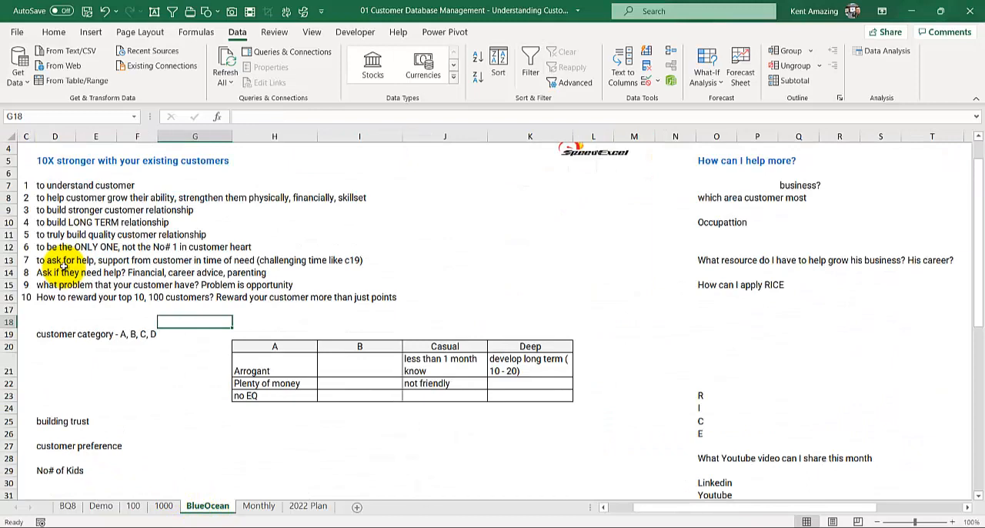
Step: Read through the customer data goals, customer categories and birth-month question on the BlueOcean sheet
key("ctrl+Home")
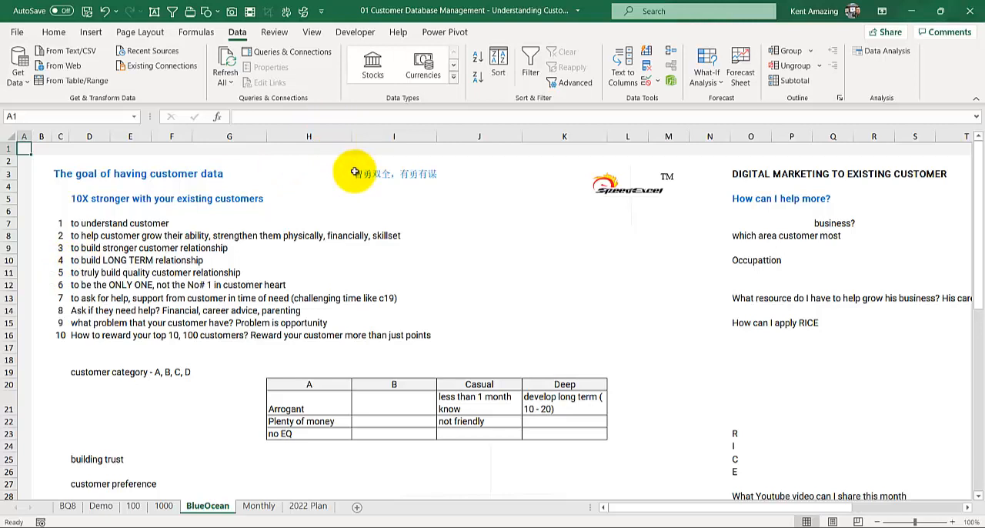
left_click(597, 194)
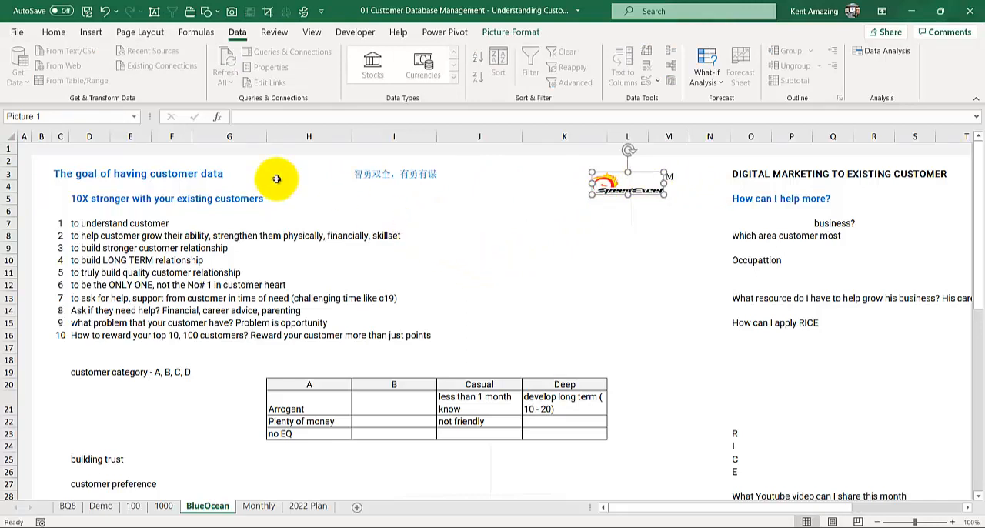
scroll(277, 176, "down", 1)
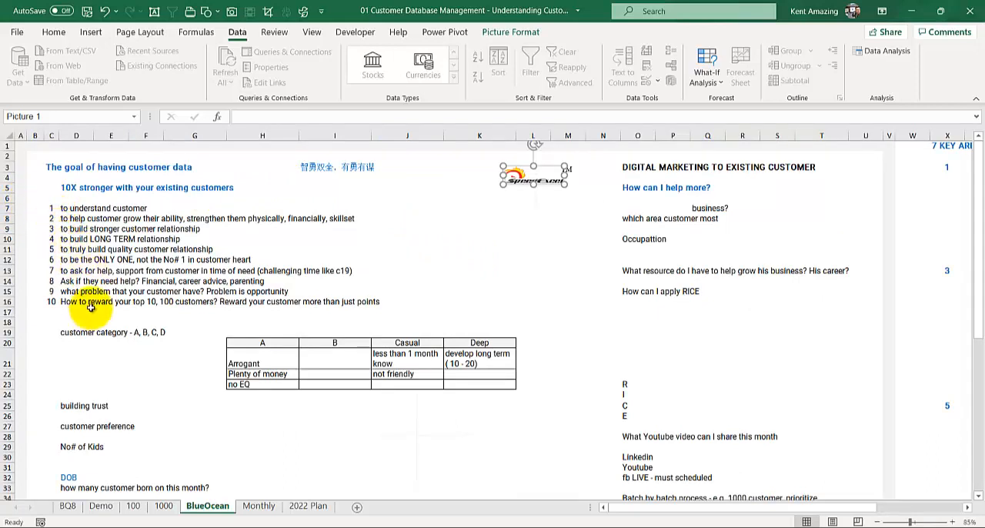
scroll(88, 308, "down", 1)
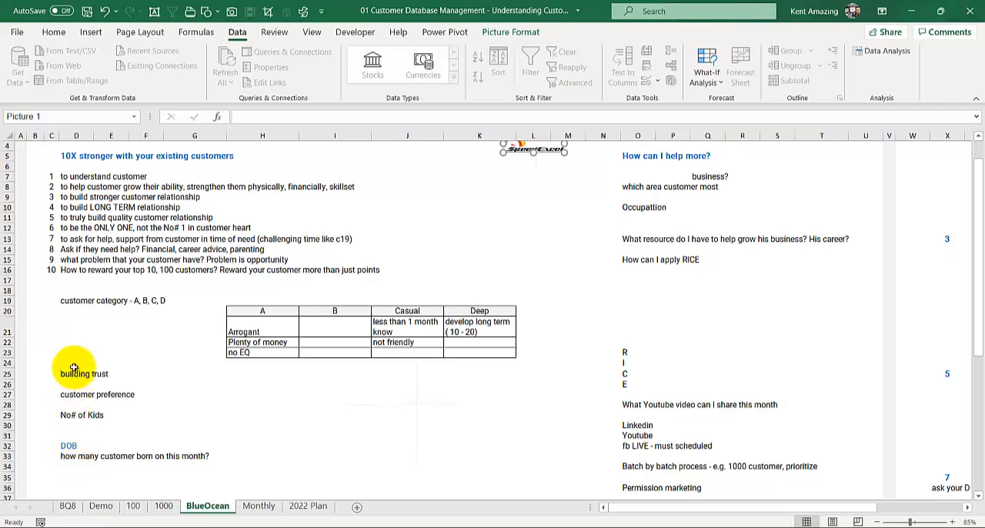
left_click(68, 455)
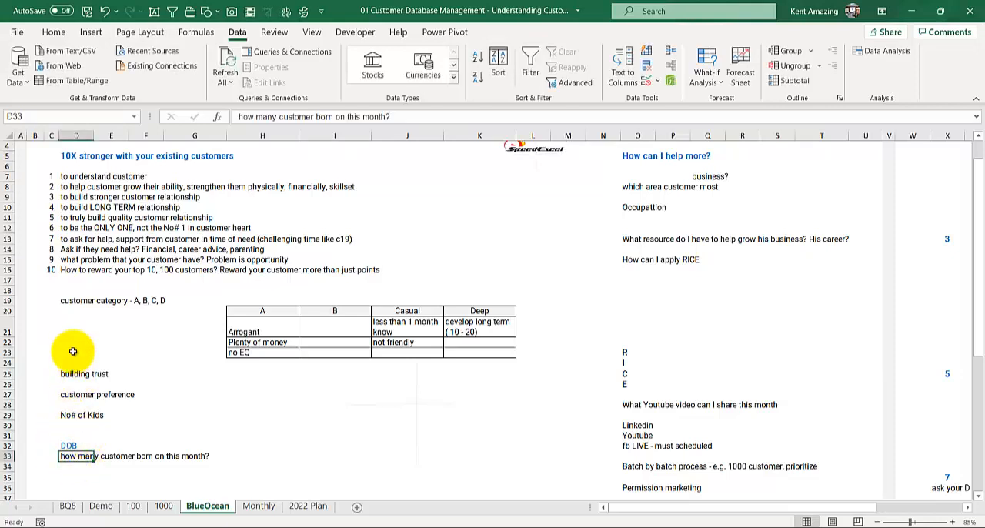
Step: Examine the IC No column on sheet 1000 and the formulas generating its date portion and combined number
left_click(164, 506)
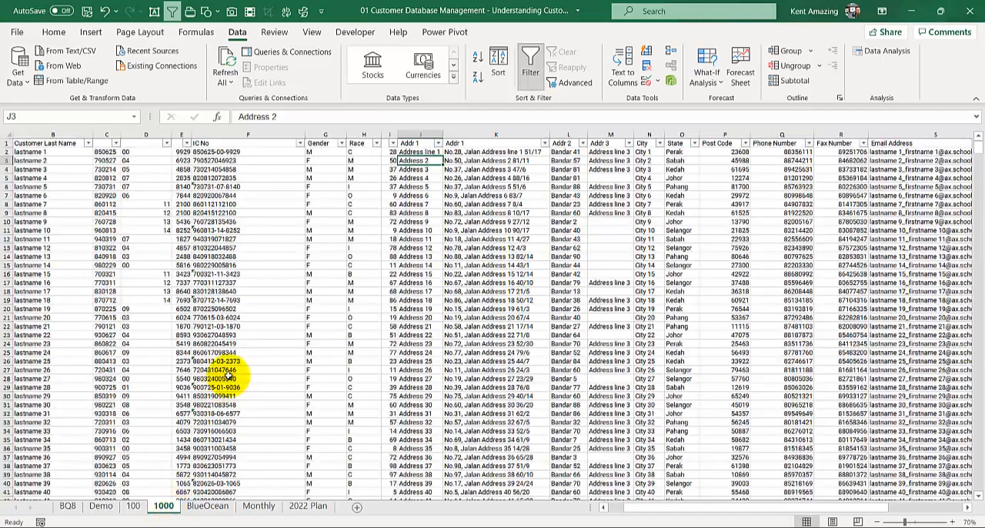
left_click(213, 377)
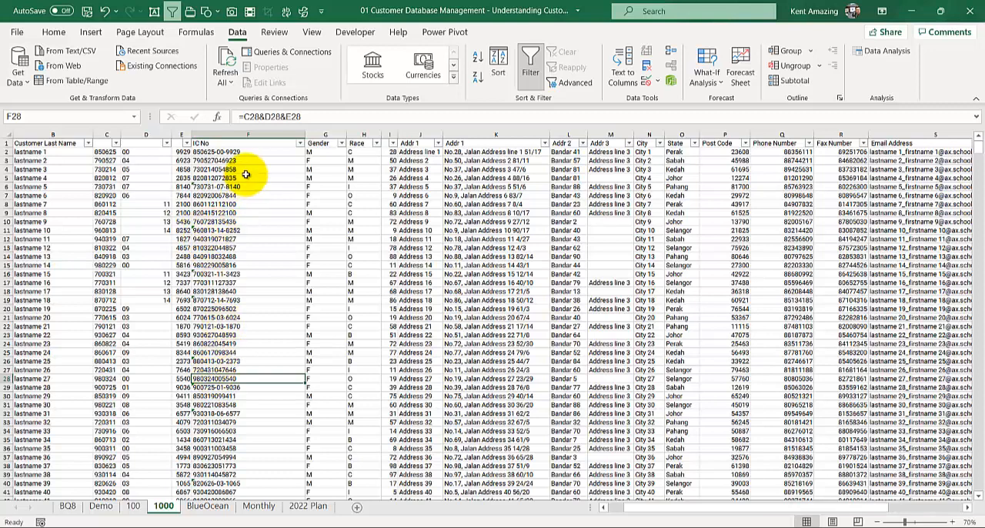
left_click_drag(238, 151, 230, 210)
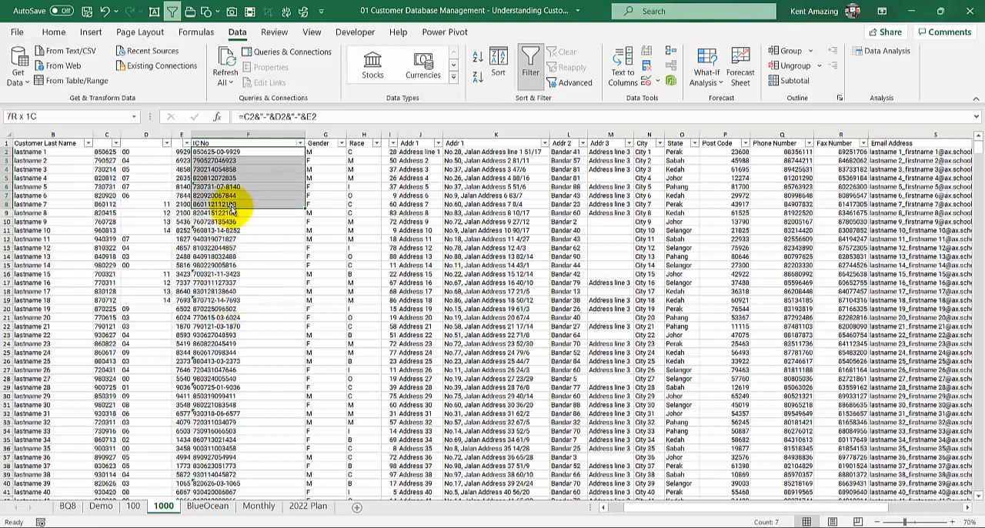
left_click(230, 247)
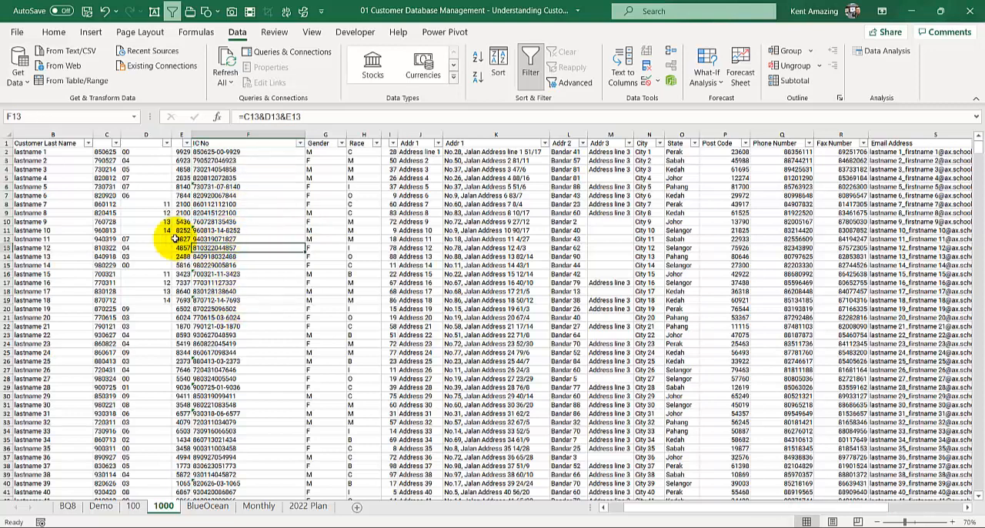
left_click(106, 152)
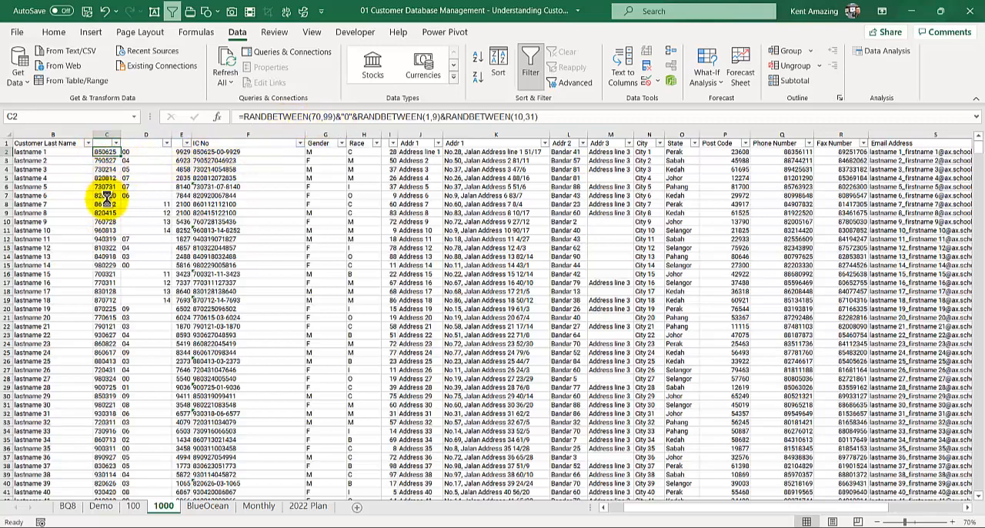
scroll(106, 196, "up", 3)
left_click_drag(682, 509, 607, 520)
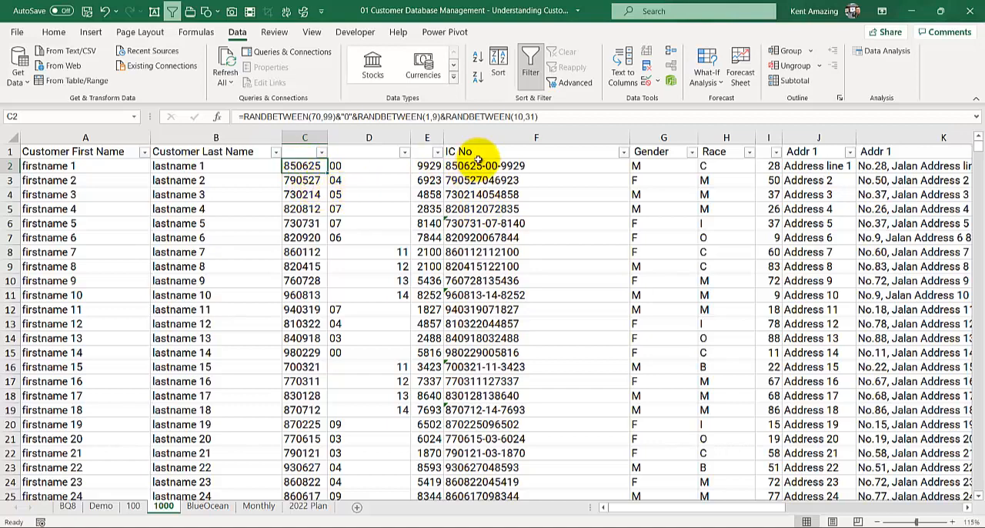
left_click_drag(470, 180, 504, 288)
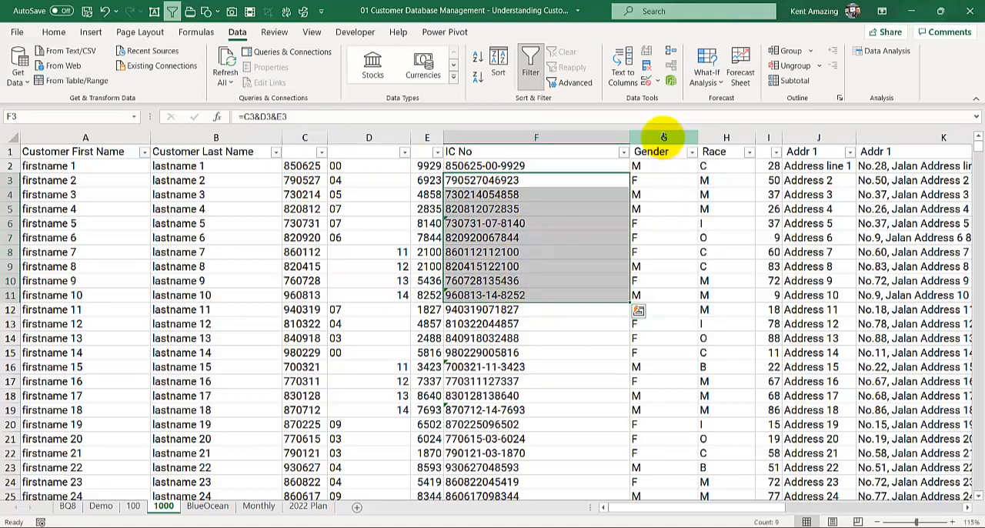
Step: Insert a blank column between the IC No and Gender columns on sheet 1000
left_click(663, 137)
right_click(664, 138)
left_click(696, 246)
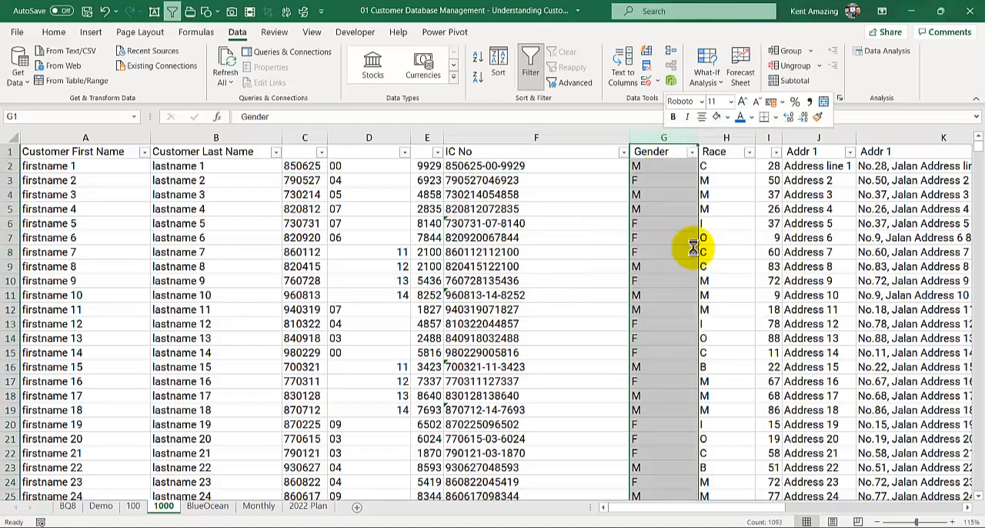
Step: Enter the months 06, 03 and 09 by hand in cells G2 to G4 beside the IC numbers
left_click(637, 166)
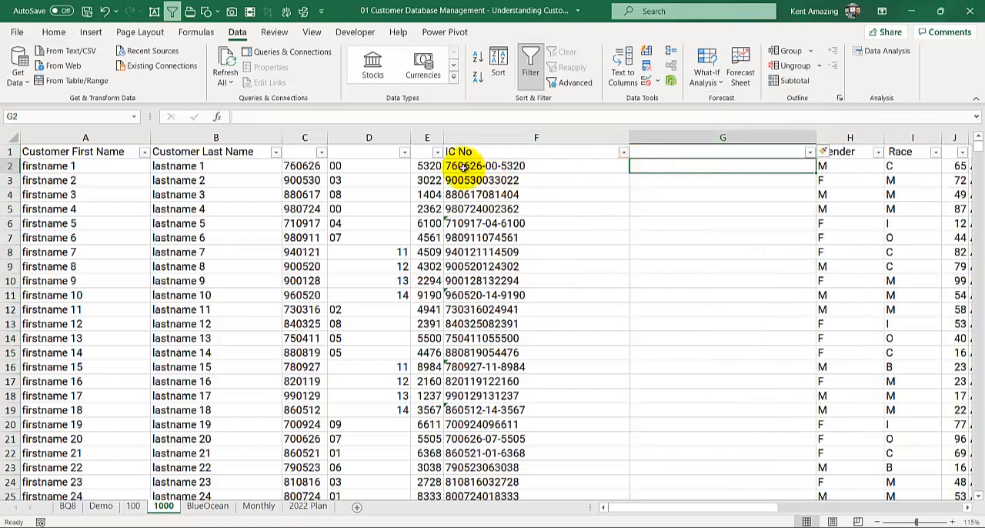
type("0")
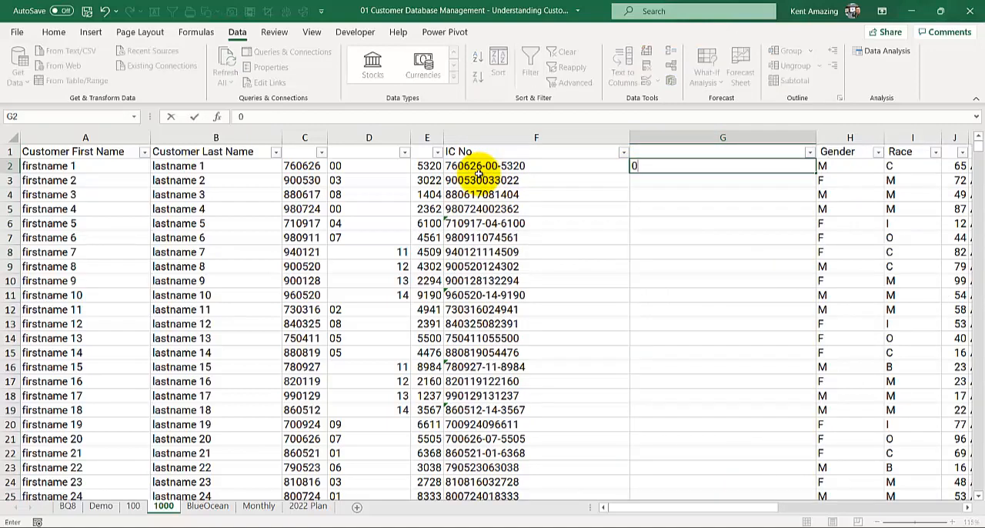
type("6")
key("Return")
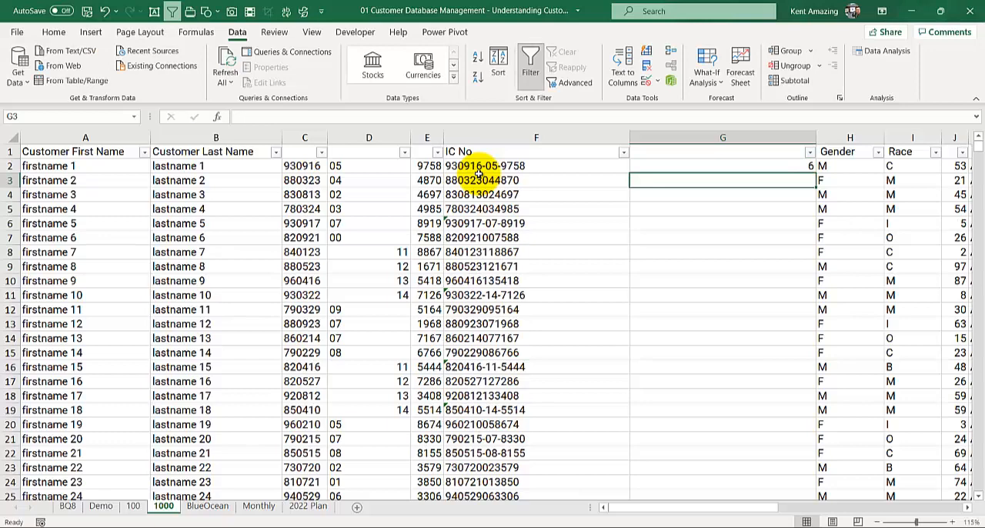
type("0")
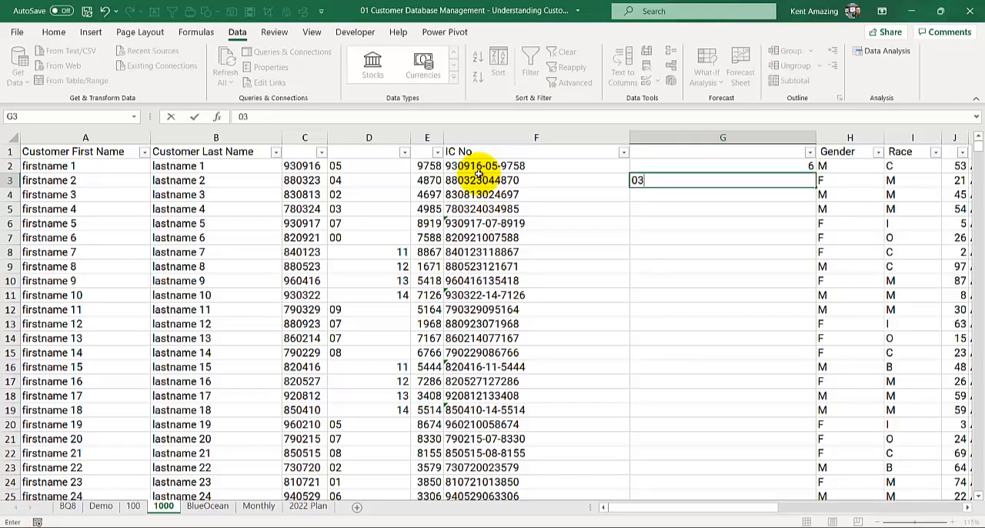
type("3")
key("Return")
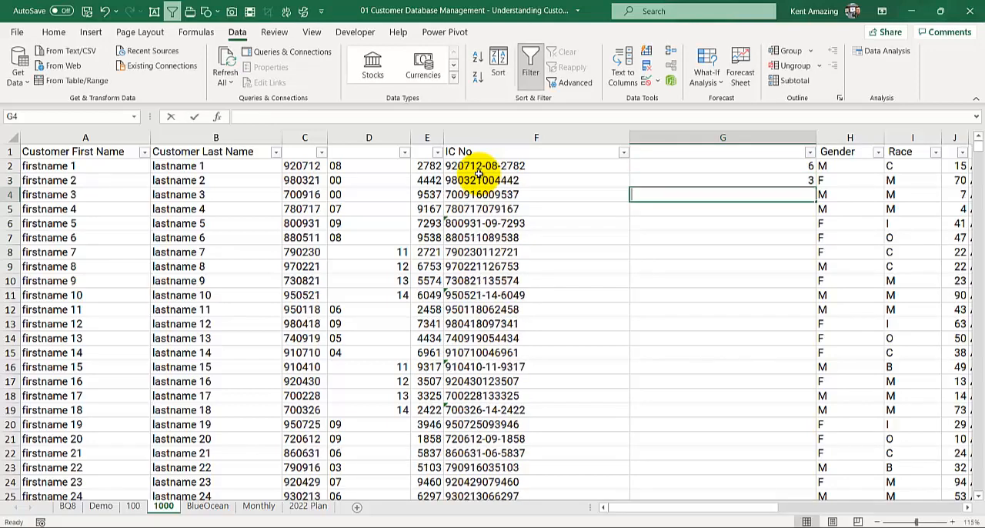
type("09")
key("Return")
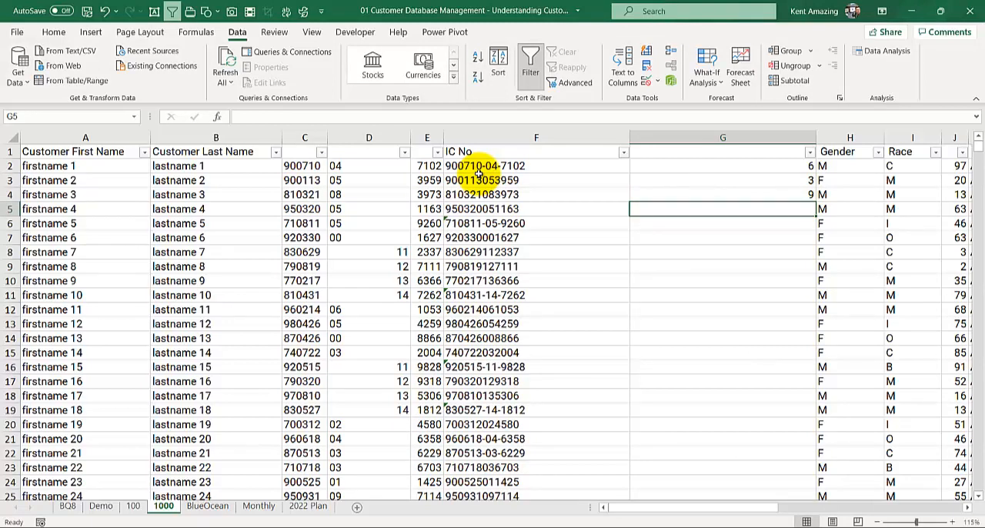
Step: Clear the three manually entered months from cells G2 to G4
key("Up")
key("Up")
key("Up")
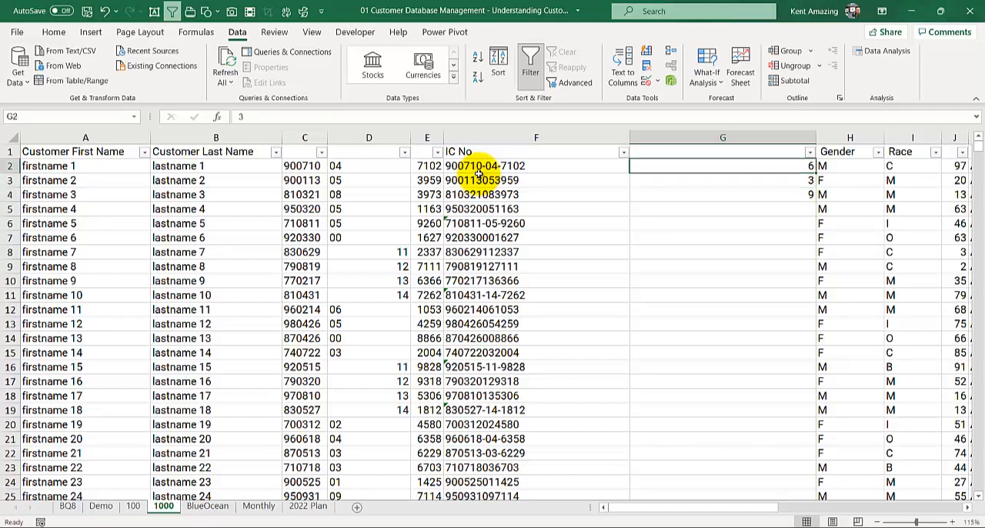
key("shift+Down")
key("shift+Down")
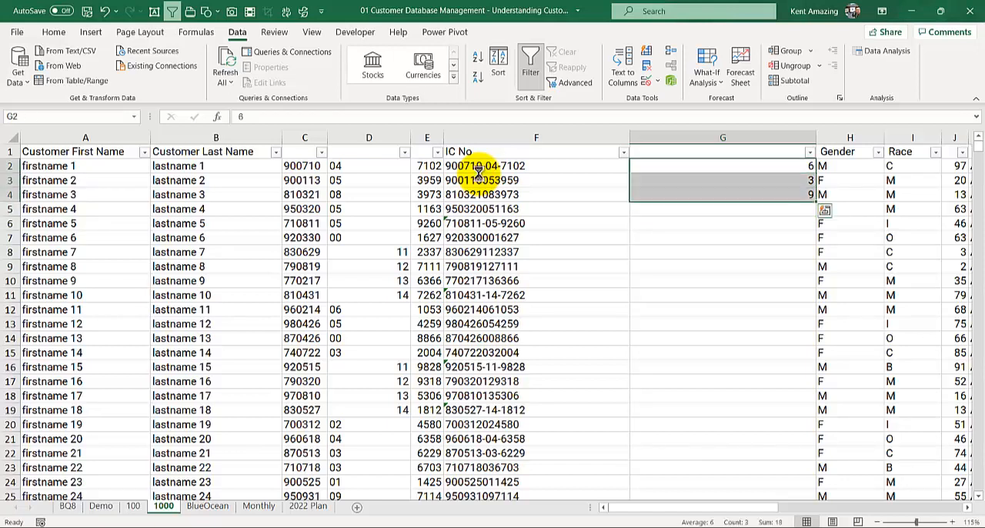
key("Delete")
key("shift+Up")
key("shift+Up")
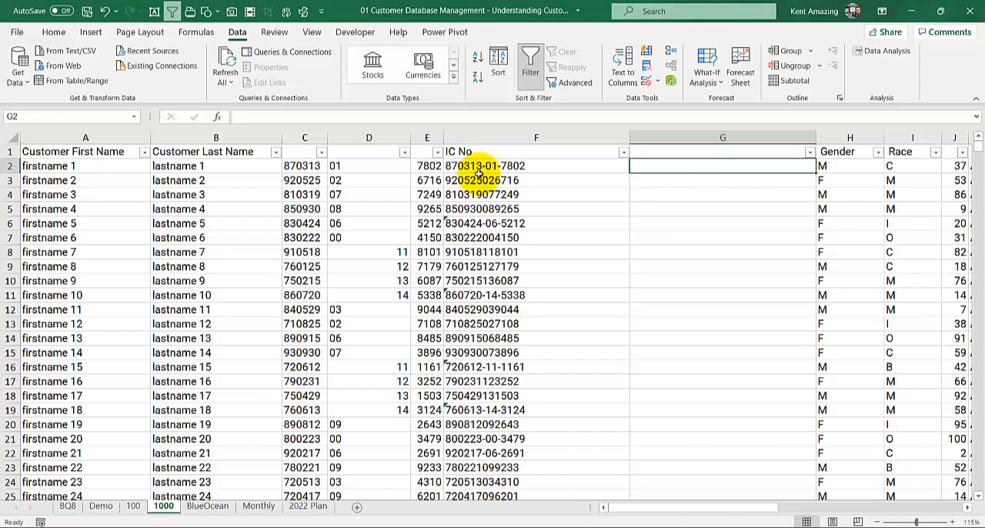
Step: Start a MID formula in G2 and switch the keyboard input language to English (Malaysia)
type("=")
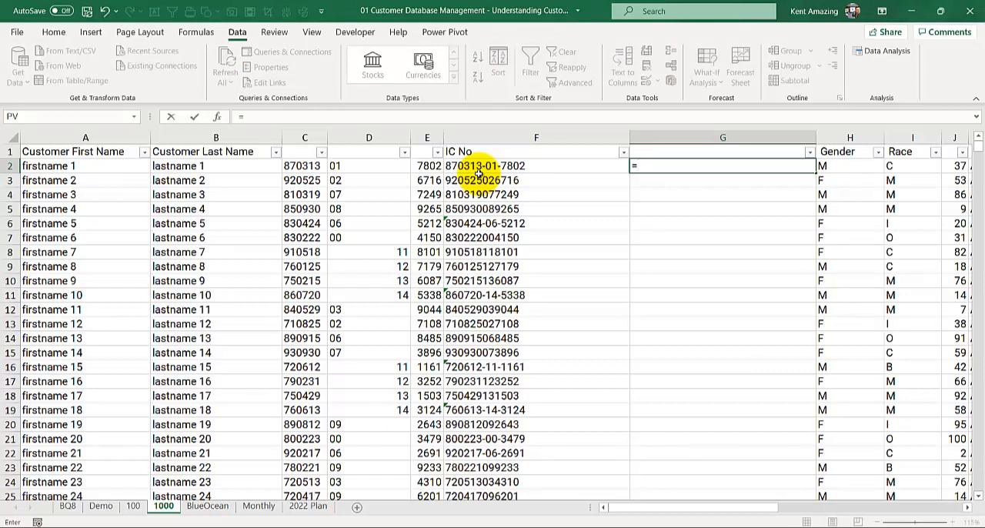
type("mid")
left_click(692, 326)
left_click(897, 526)
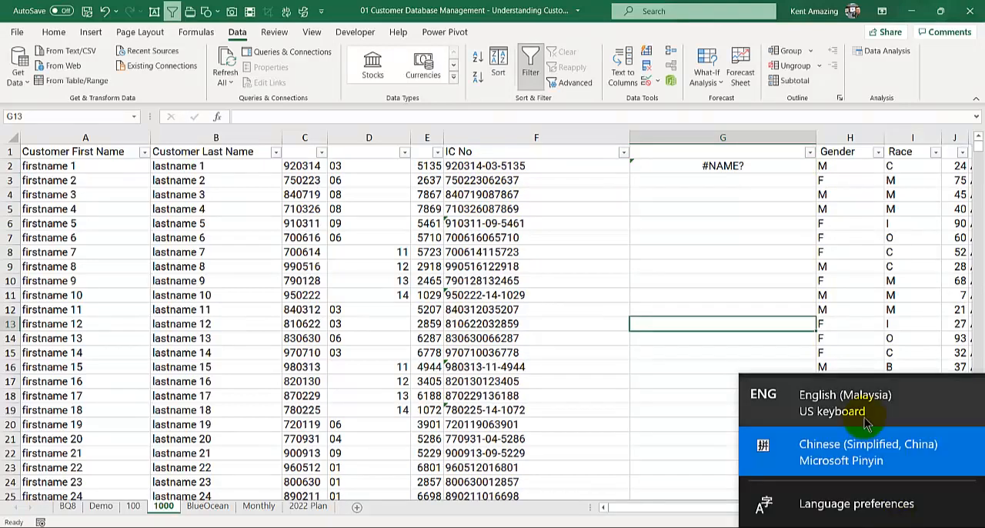
left_click(865, 418)
Step: Extract the birth month from the IC number with =MID(F2,3,2) in G2 and fill the formula down column G
double_click(679, 170)
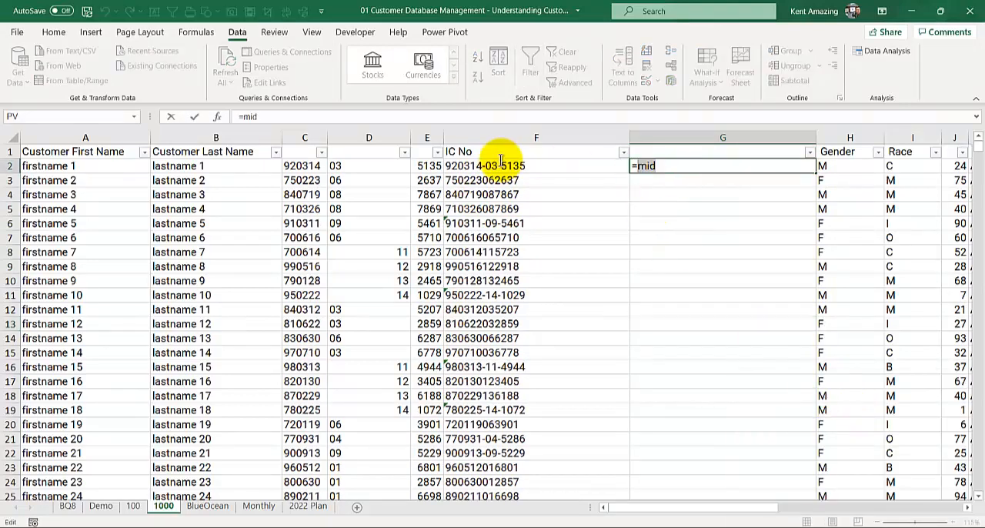
key("BackSpace")
key("BackSpace")
key("BackSpace")
type("d(")
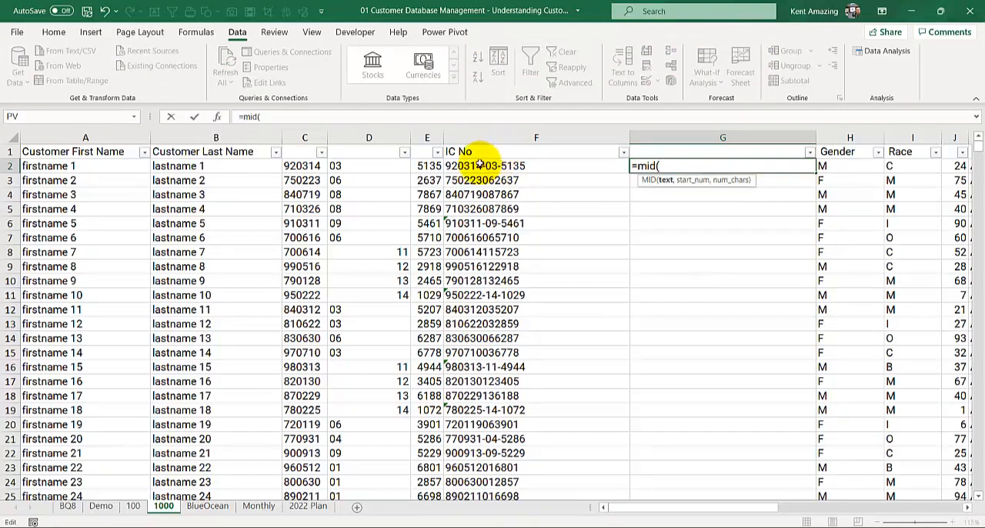
left_click(481, 165)
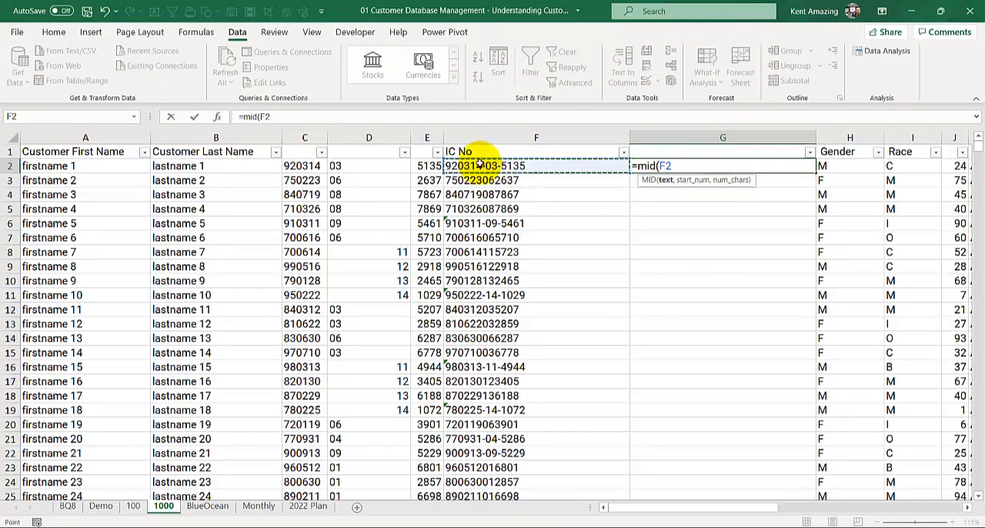
type(",")
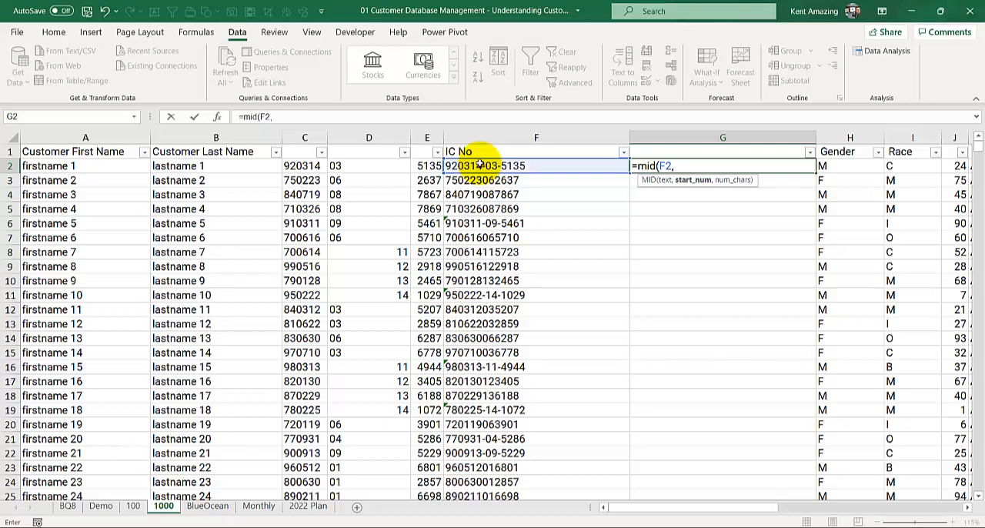
type("3,")
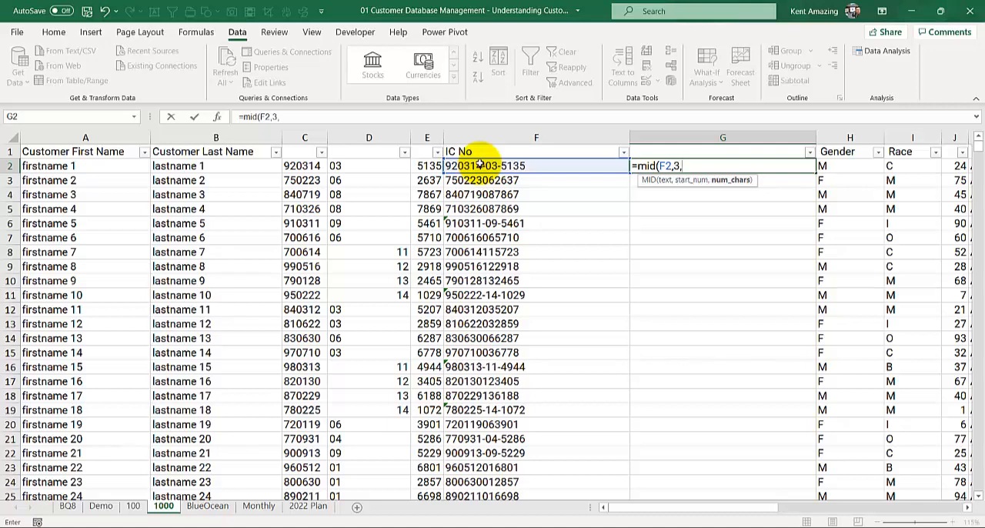
type("2)")
key("ctrl+Return")
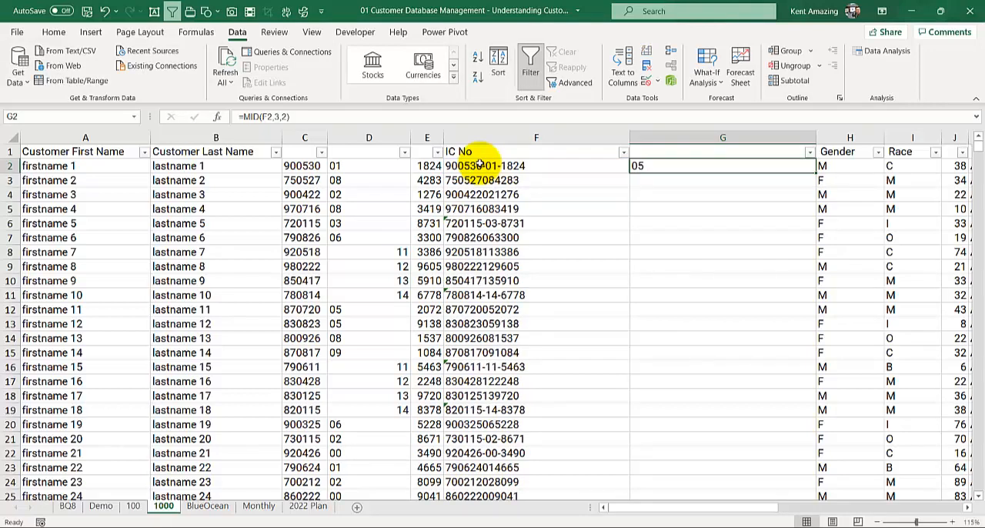
double_click(816, 176)
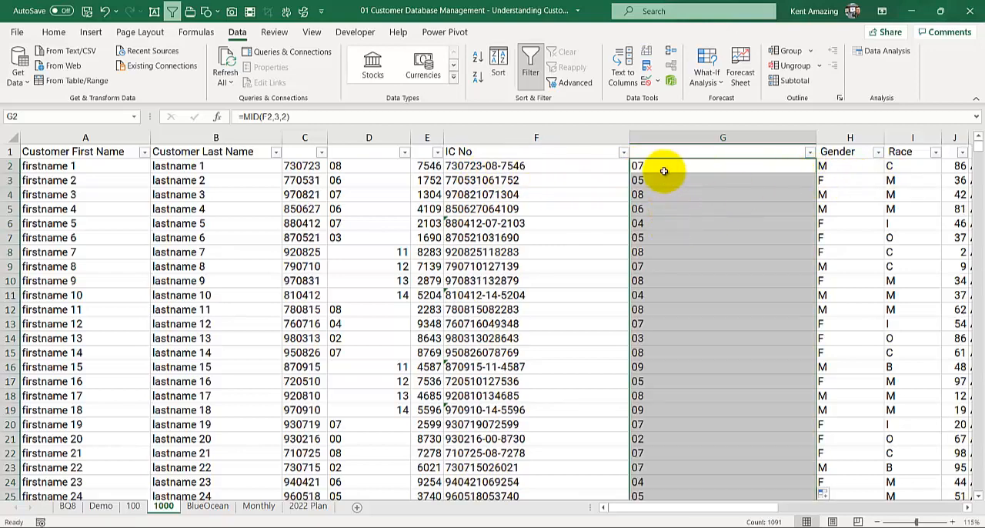
Step: Review the arguments of the MID formula in G2 and the month column's empty header cell
double_click(638, 165)
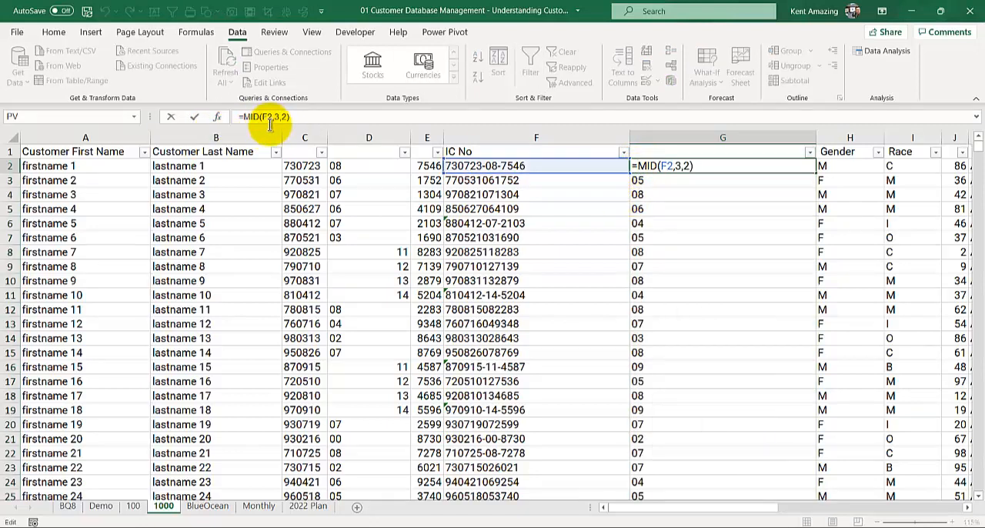
left_click(281, 117)
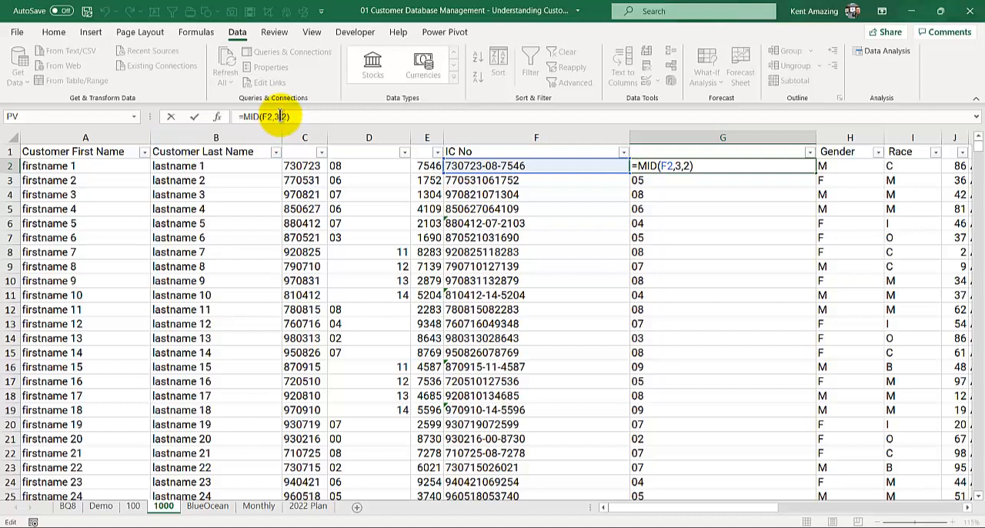
key("Return")
left_click_drag(642, 166, 666, 163)
left_click(665, 151)
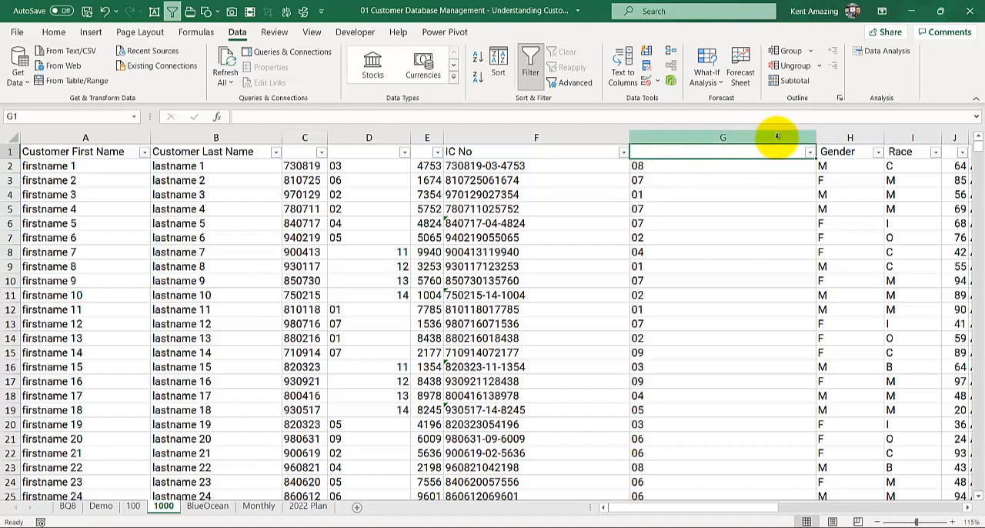
Step: Narrow column G so it just fits the two-digit birth months
left_click_drag(816, 139, 664, 158)
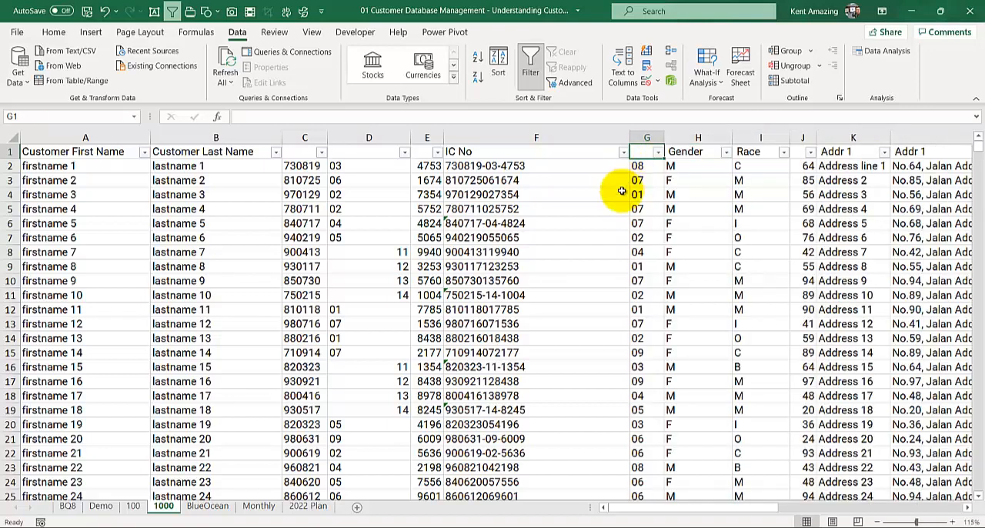
left_click(644, 180)
left_click(646, 166)
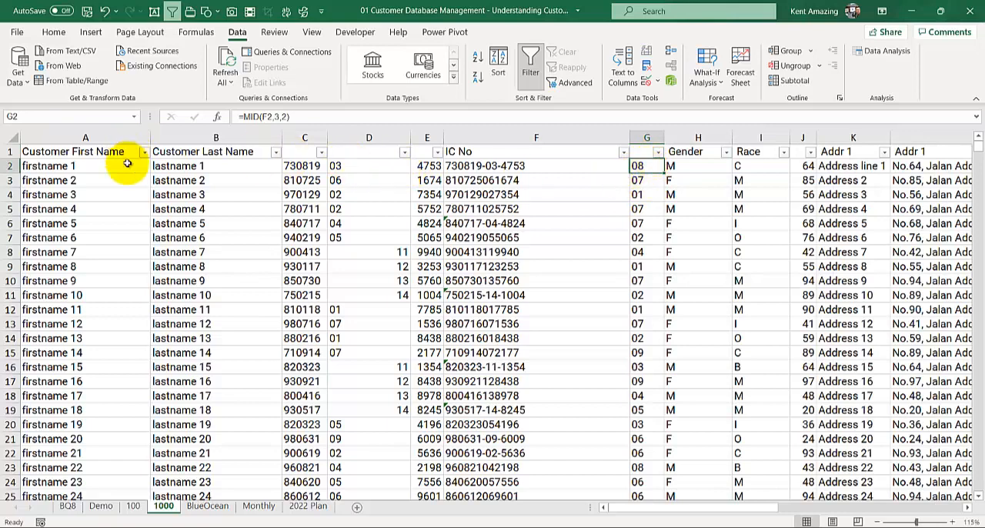
Step: Revisit the main industries on sheet BQ8 and view the Text to Columns wizard for cell I9, leaving the data unconverted
left_click(70, 506)
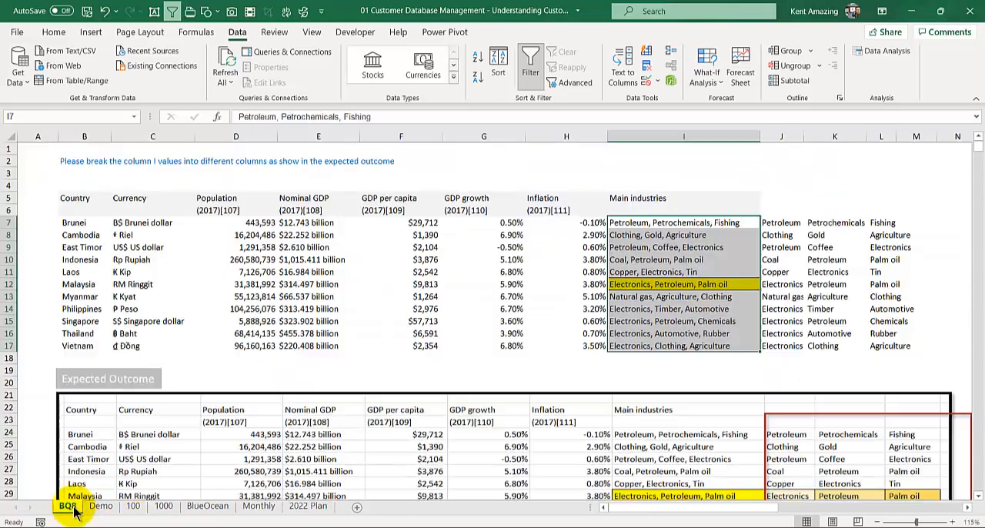
left_click(666, 246)
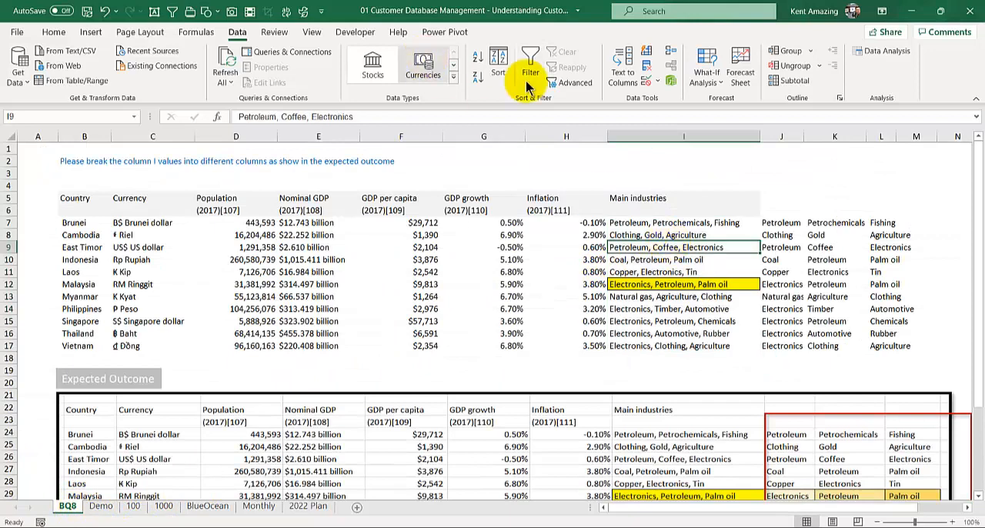
left_click(624, 77)
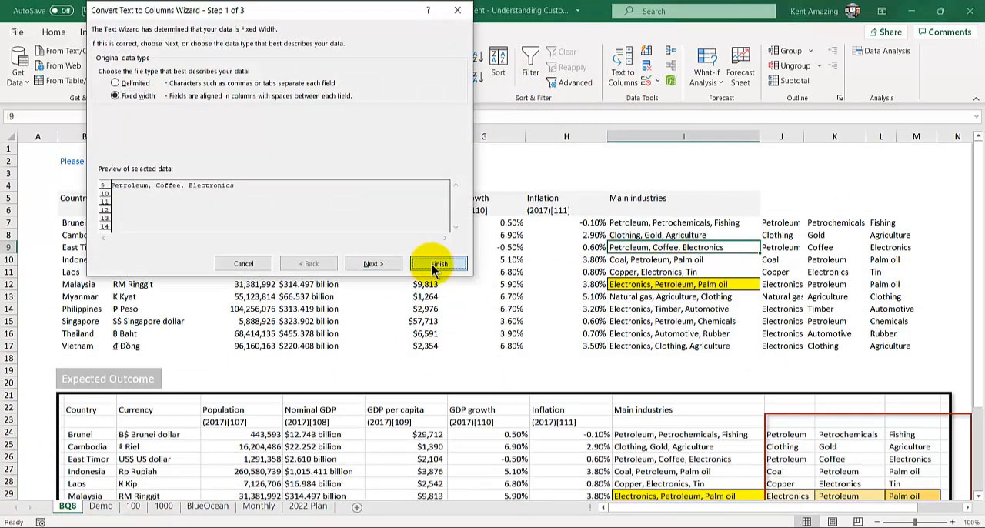
left_click(457, 10)
left_click(327, 260)
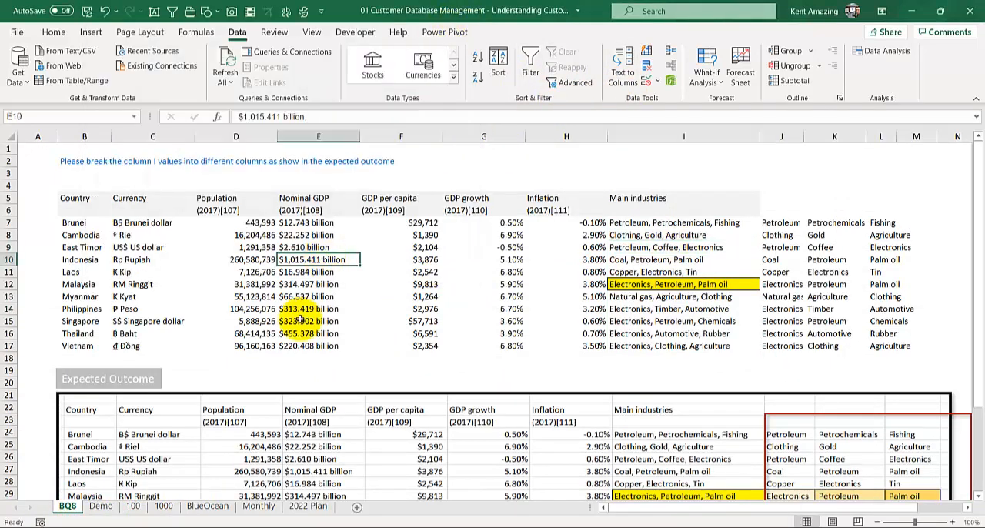